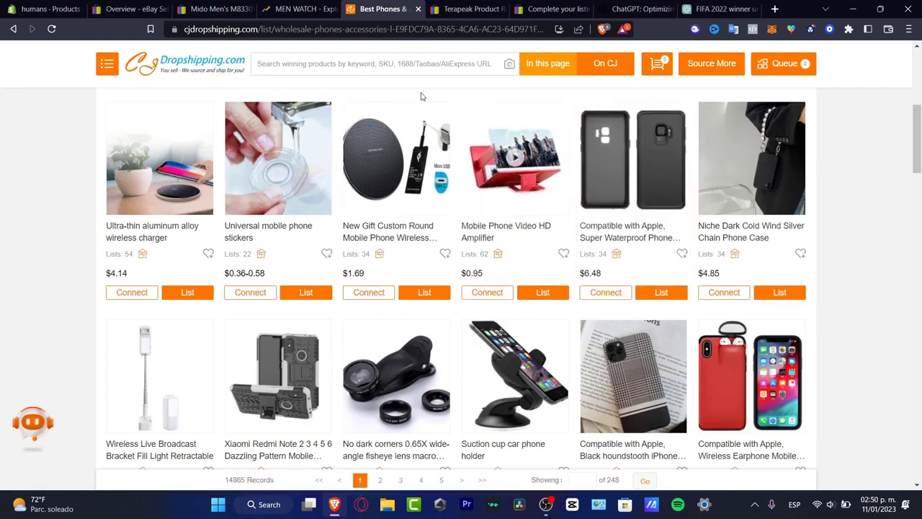
pyautogui.click(542, 12)
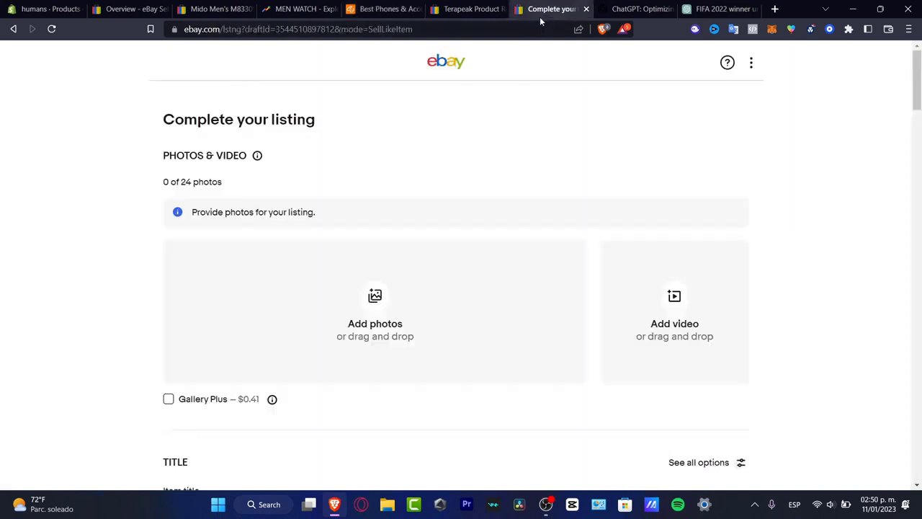
pyautogui.click(459, 13)
pyautogui.scroll(5, 502, 85)
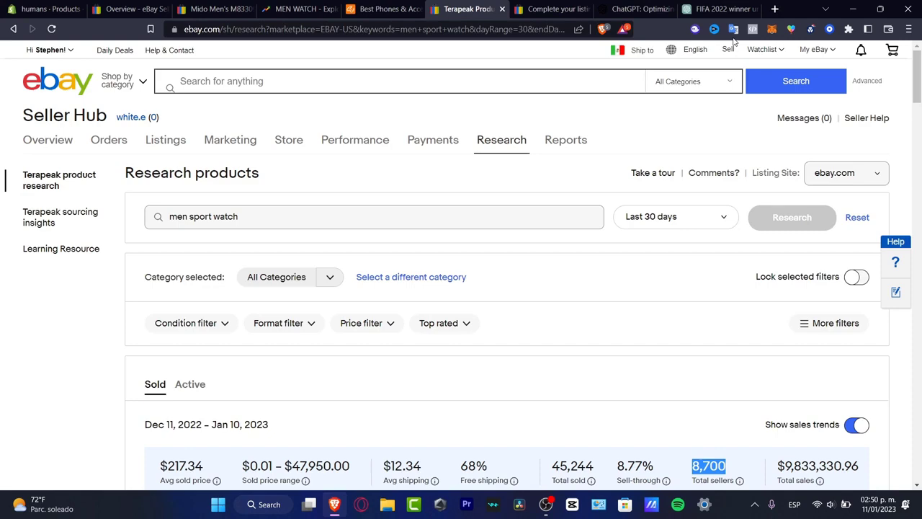
# Return to CJdropshipping and open the store authorization page for eBay.
pyautogui.click(382, 9)
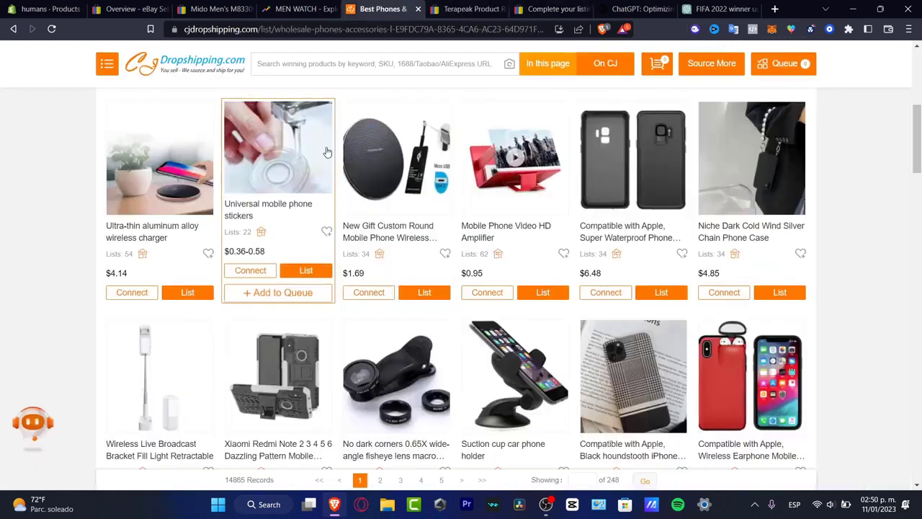
pyautogui.scroll(5, 328, 151)
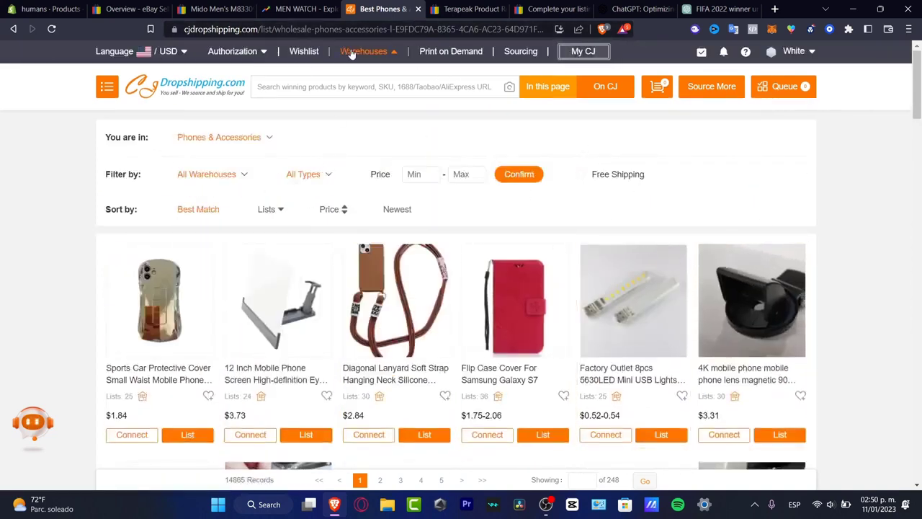
pyautogui.moveTo(238, 58)
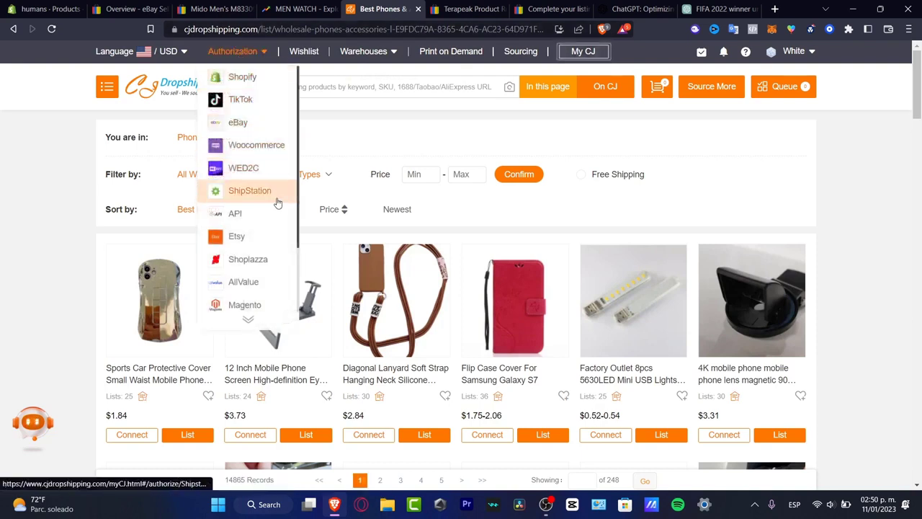
pyautogui.click(253, 131)
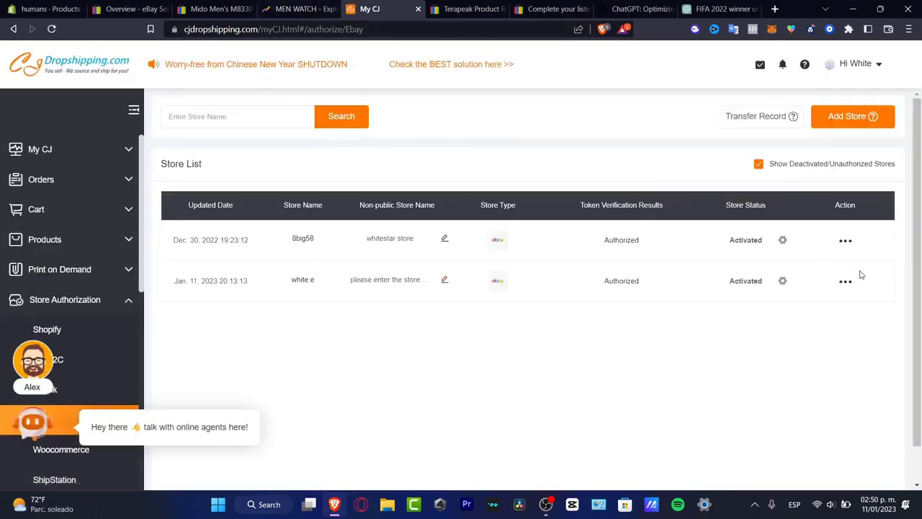
# Start adding an eBay store, and open the My eBay summary to look up the account's store name.
pyautogui.click(848, 116)
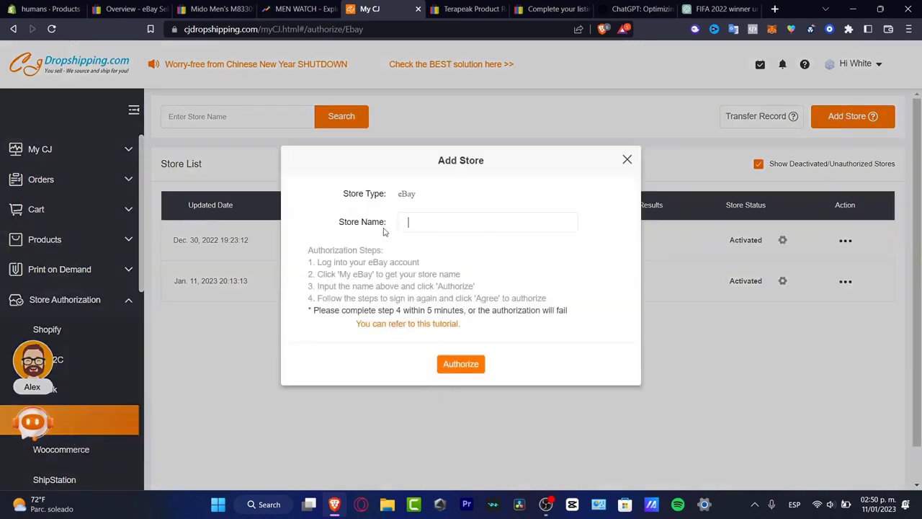
pyautogui.moveTo(391, 223); pyautogui.dragTo(326, 226)
pyautogui.click(411, 224)
pyautogui.click(464, 8)
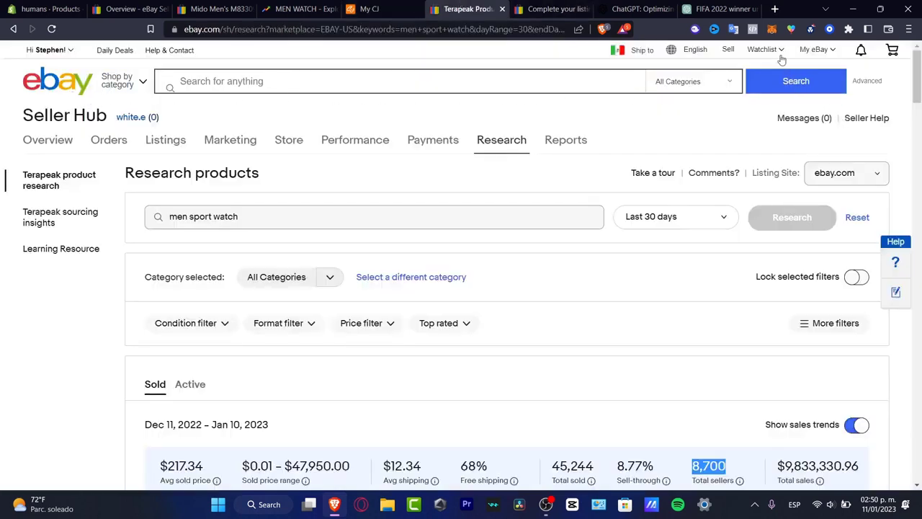
pyautogui.click(820, 49)
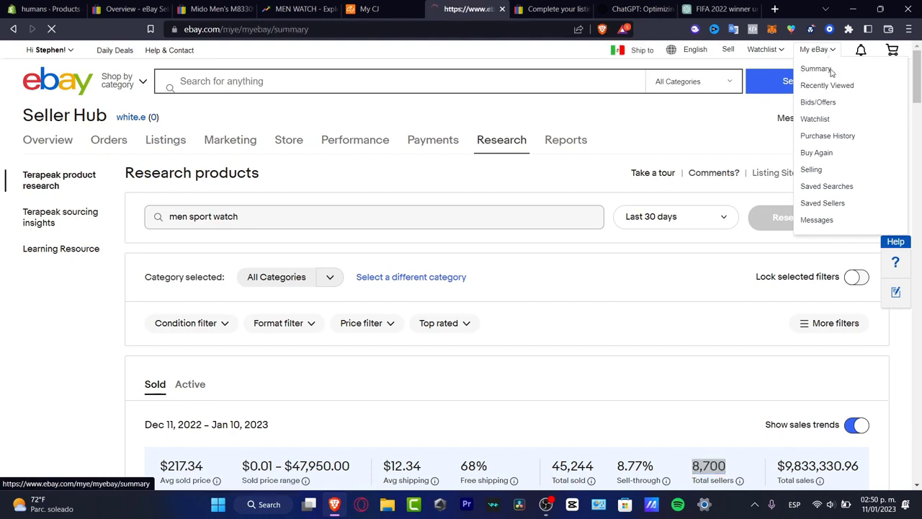
pyautogui.moveTo(764, 57)
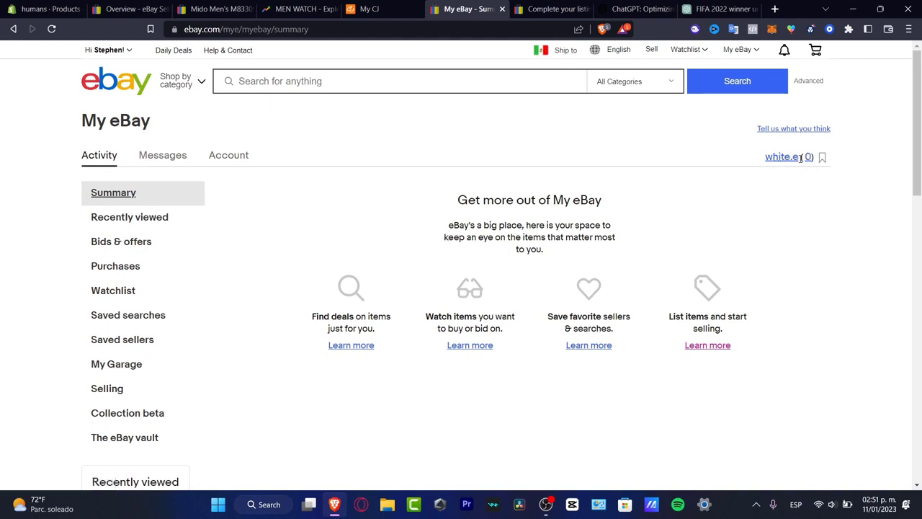
# Enter white.e as the new eBay store's name in CJdropshipping, checking it against My eBay, and close the form without authorizing.
pyautogui.click(369, 9)
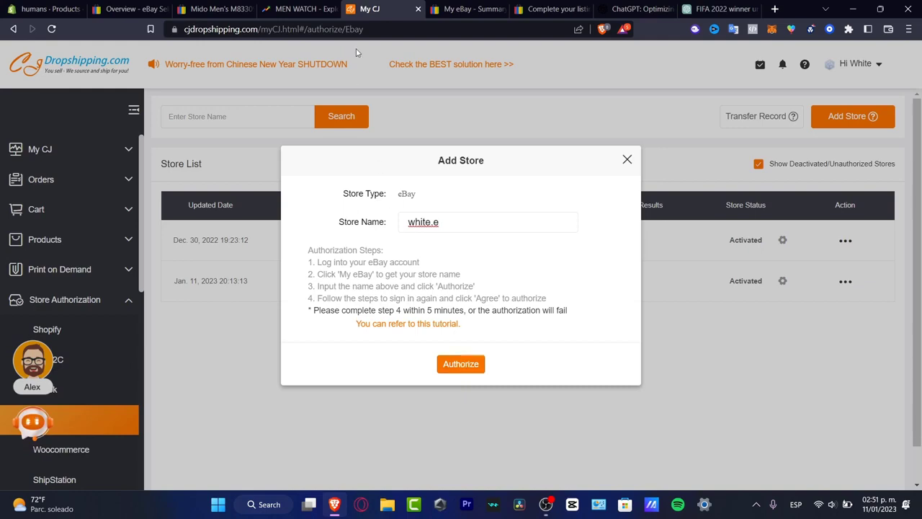
pyautogui.click(461, 9)
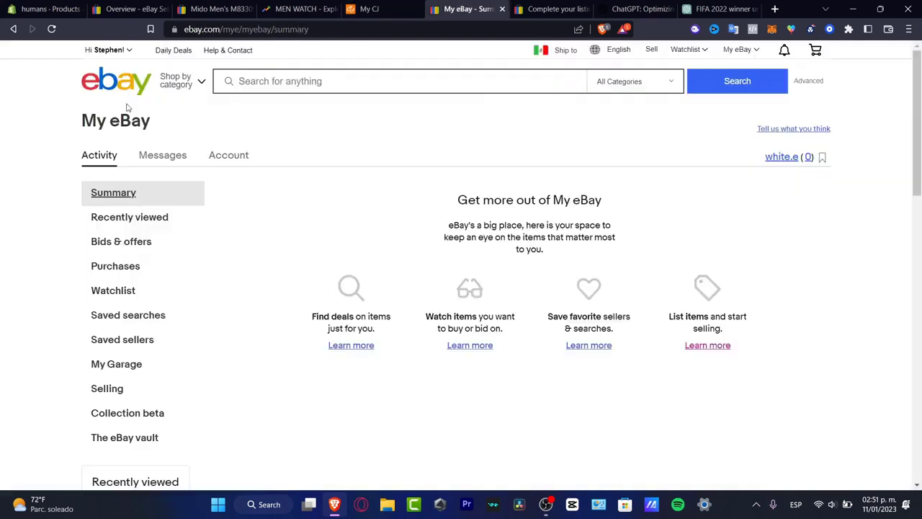
pyautogui.click(369, 9)
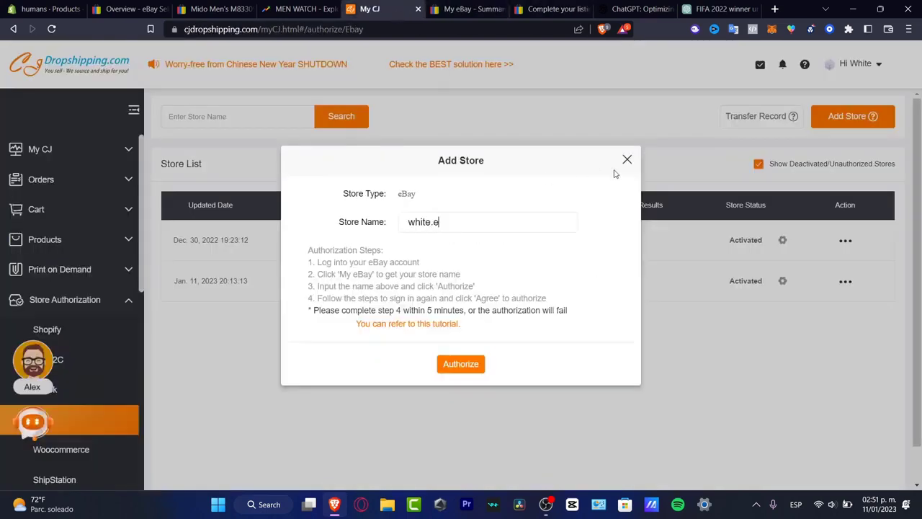
pyautogui.click(627, 160)
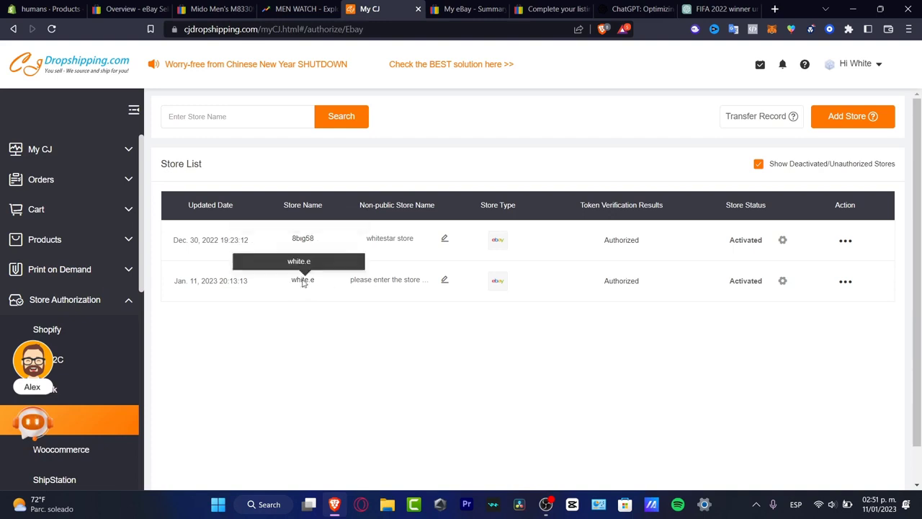
# Deactivate the connection of the eBay store 8big58 in the store list.
pyautogui.moveTo(280, 246); pyautogui.dragTo(532, 249)
pyautogui.moveTo(846, 245)
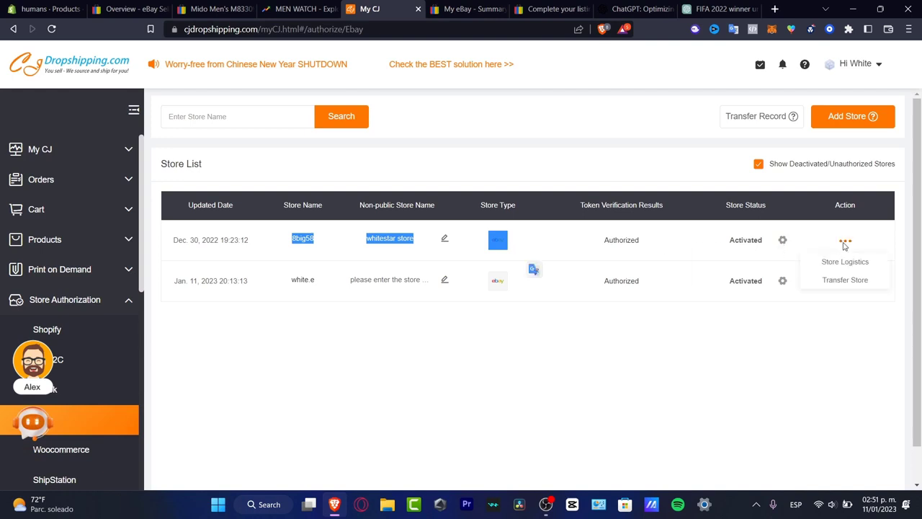
pyautogui.moveTo(786, 241)
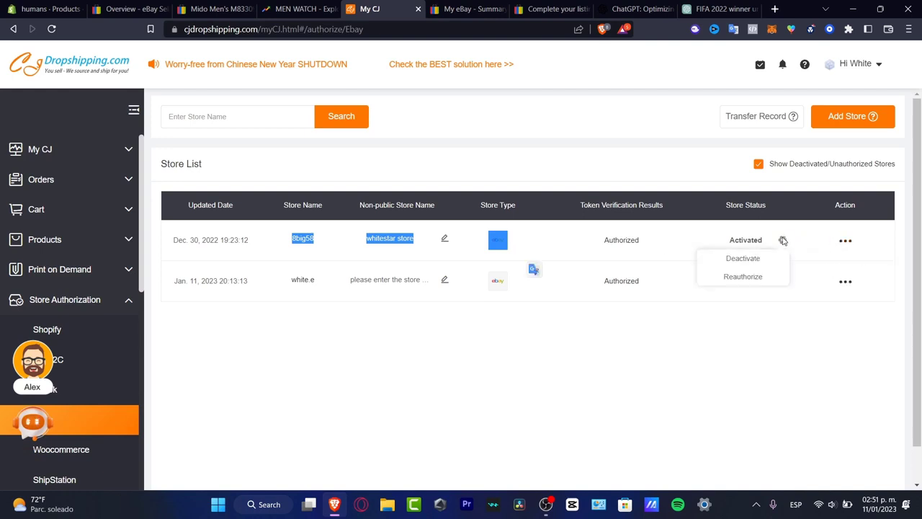
pyautogui.click(743, 259)
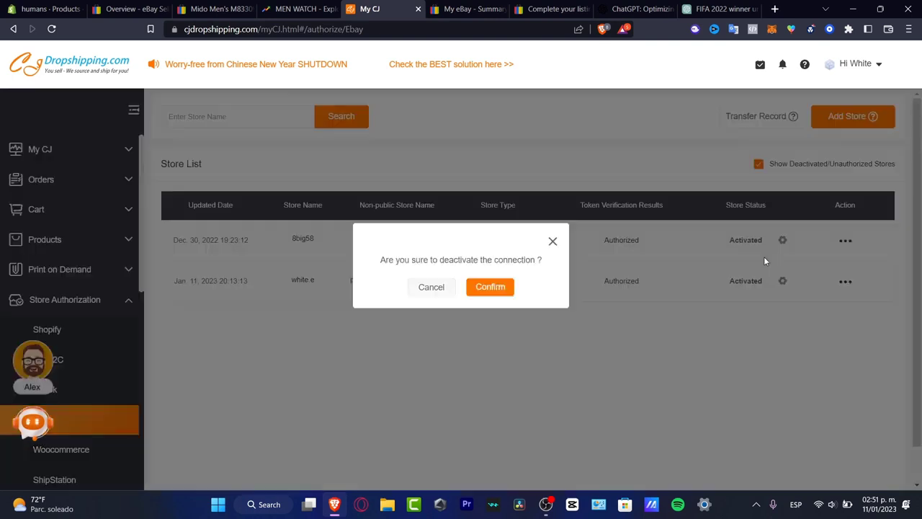
pyautogui.click(496, 287)
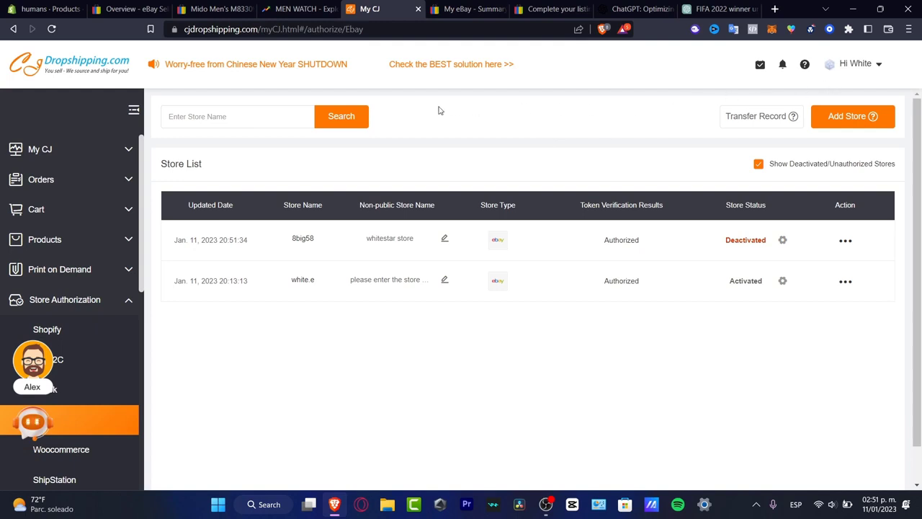
# Go to the CJdropshipping home page and open the Ultrasonic Cleaning Machine from the trending products.
pyautogui.click(75, 147)
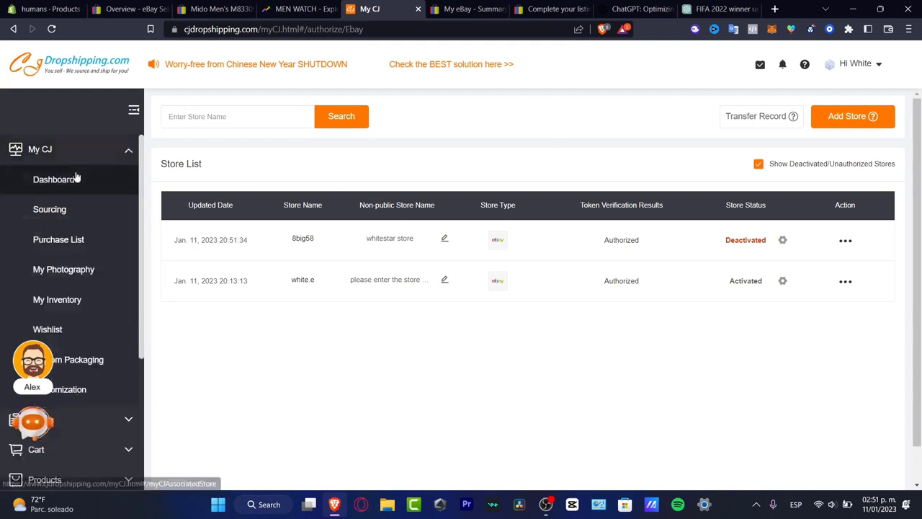
pyautogui.click(95, 64)
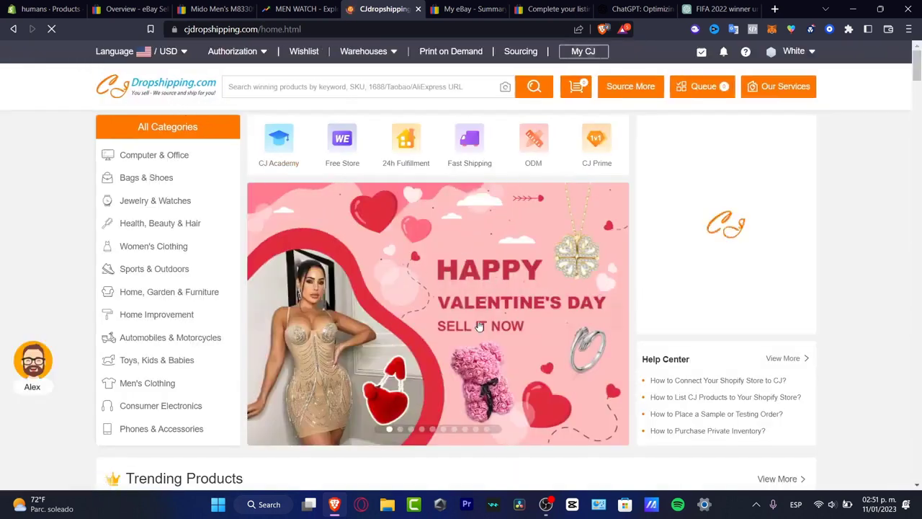
pyautogui.click(619, 310)
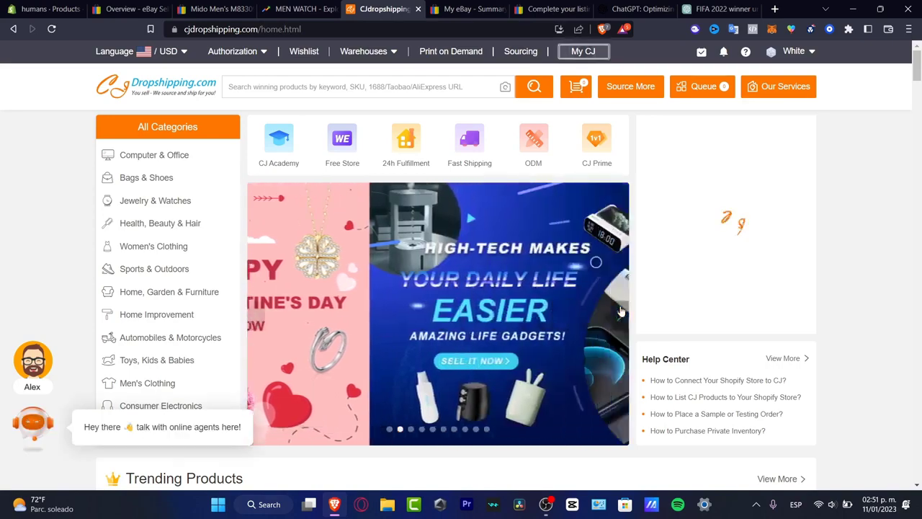
pyautogui.scroll(-5, 475, 279)
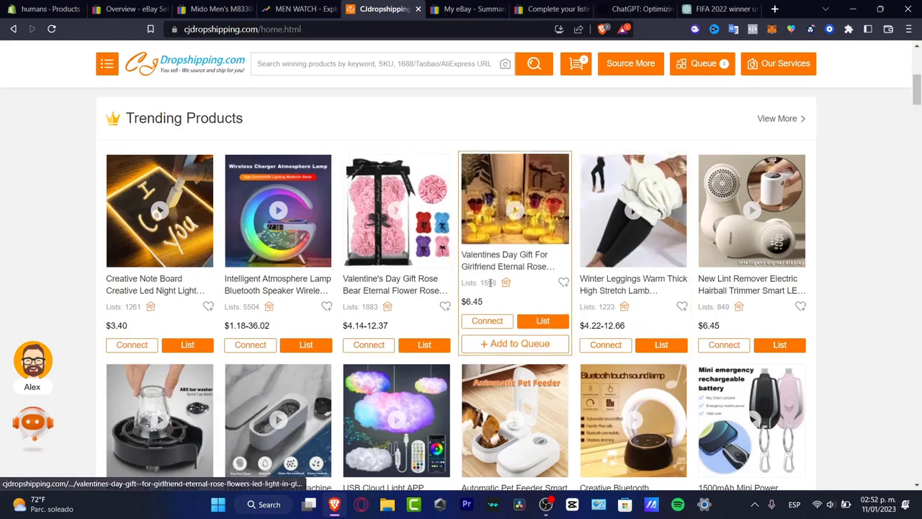
pyautogui.scroll(-3, 456, 277)
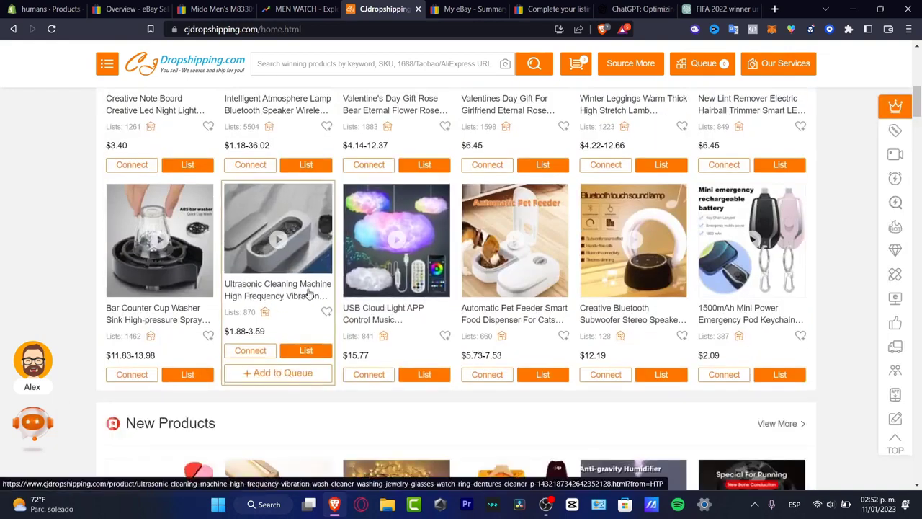
pyautogui.click(310, 294)
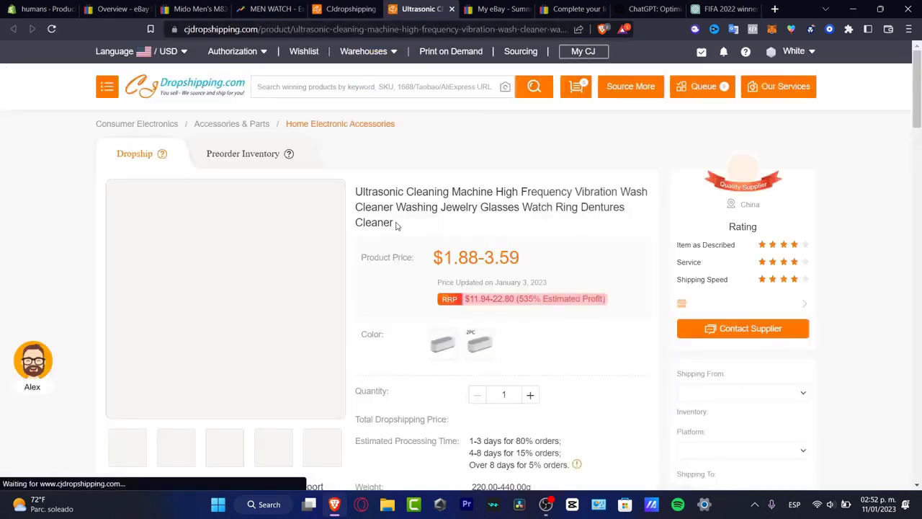
# Review the ultrasonic cleaner's title and specifications, and open its listing form.
pyautogui.moveTo(356, 191); pyautogui.dragTo(422, 218)
pyautogui.click(579, 250)
pyautogui.scroll(-3, 577, 252)
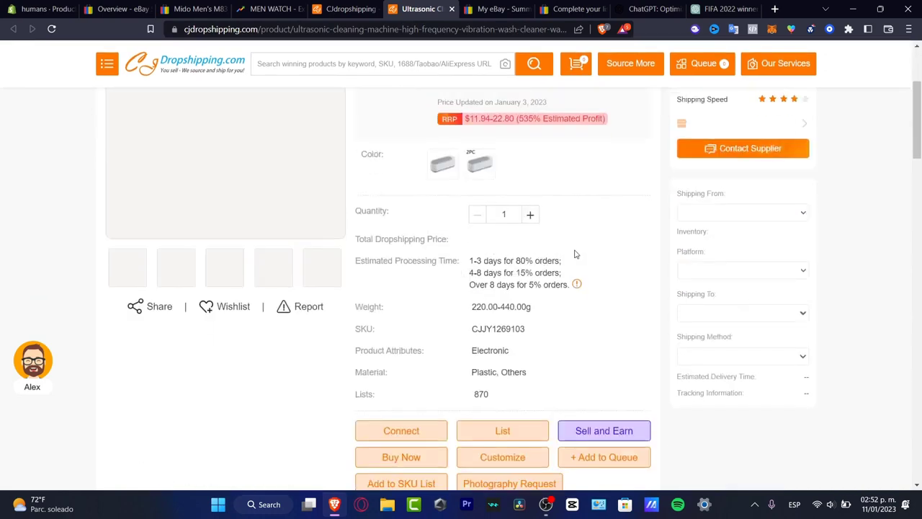
pyautogui.scroll(-2, 576, 339)
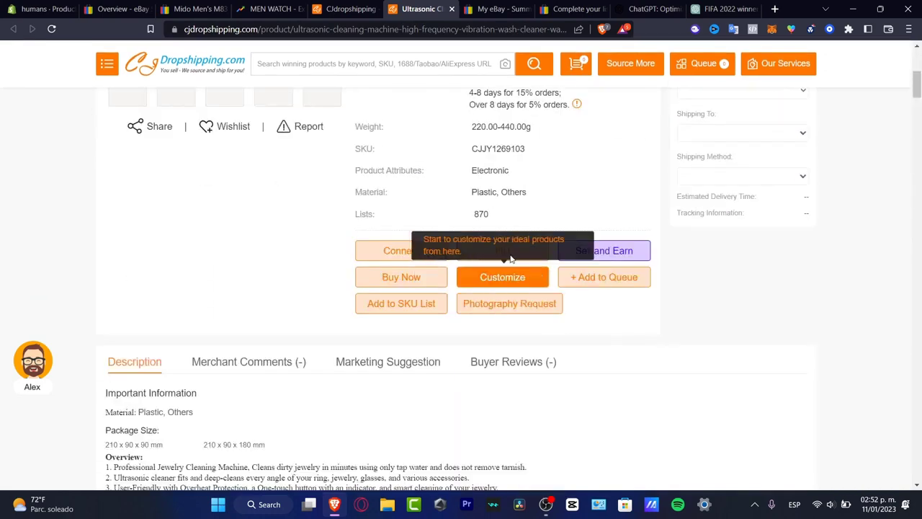
pyautogui.click(523, 252)
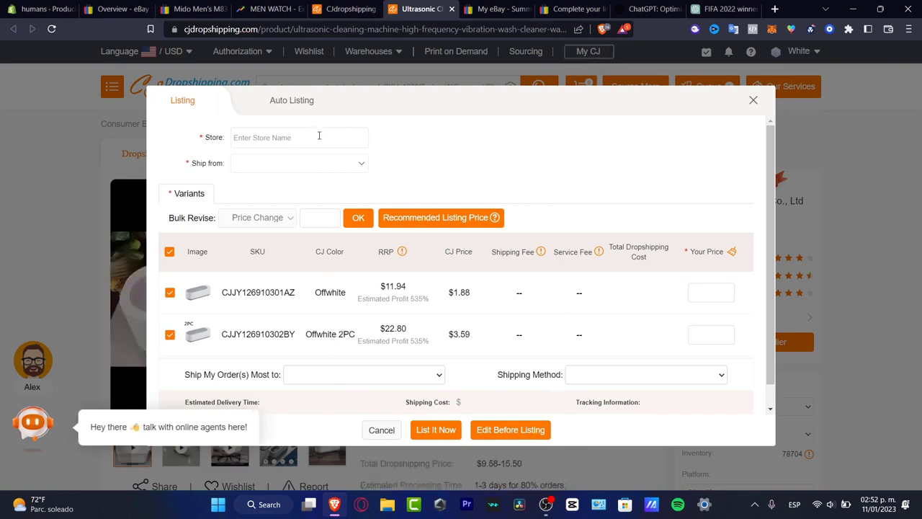
# Look at the auto listing option, and enter white.e as the store in the manual listing form.
pyautogui.click(295, 137)
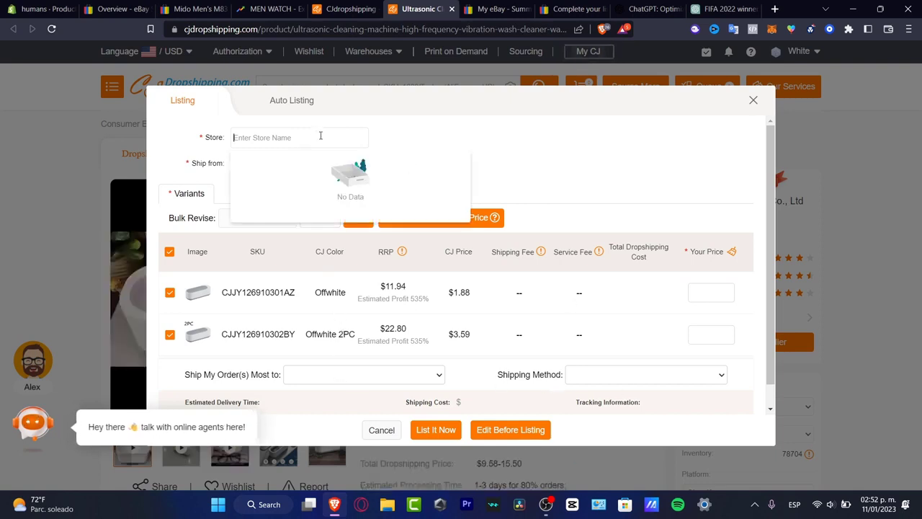
pyautogui.click(283, 102)
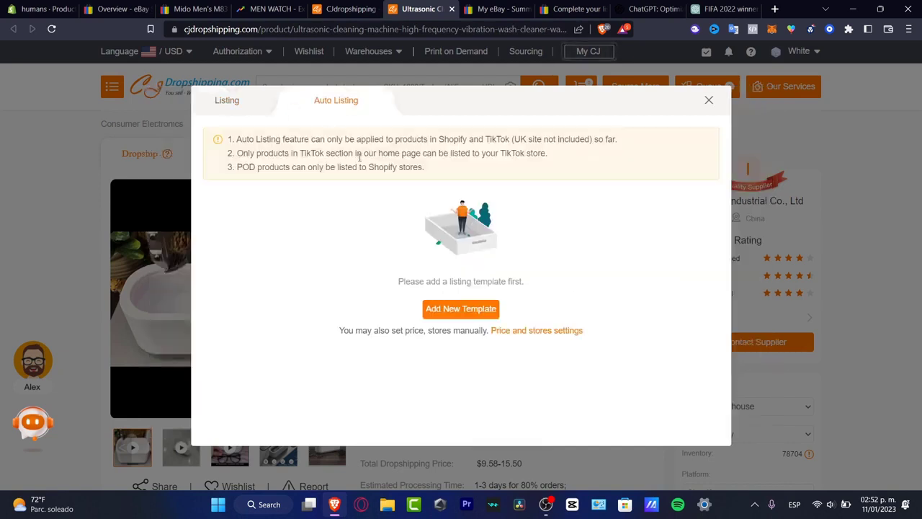
pyautogui.click(261, 102)
pyautogui.click(306, 141)
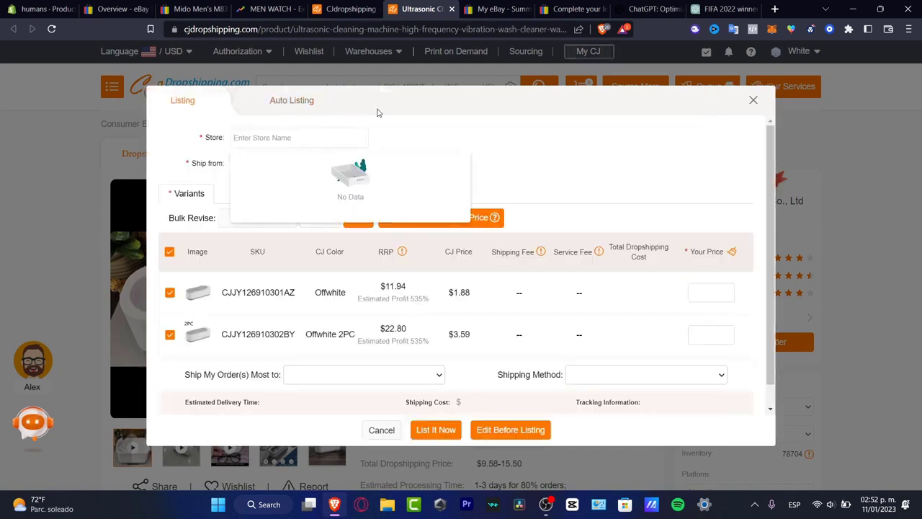
pyautogui.write('white e')
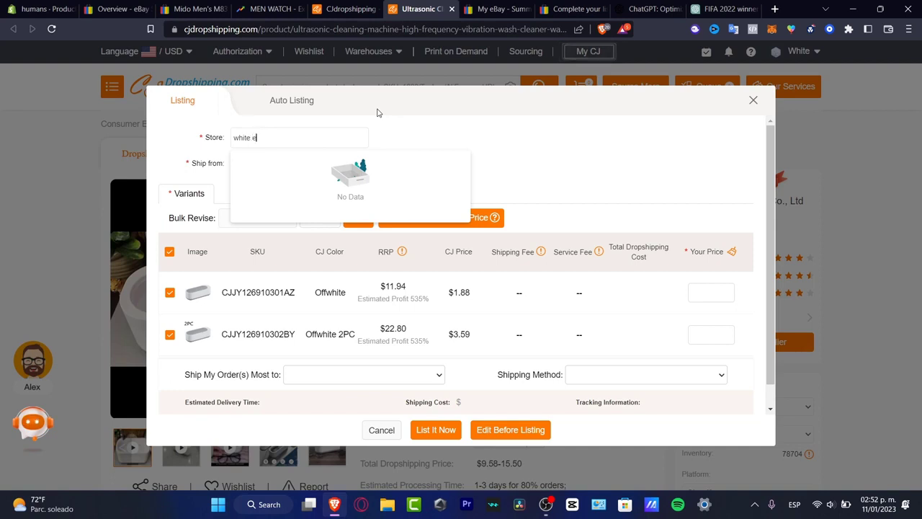
pyautogui.click(367, 163)
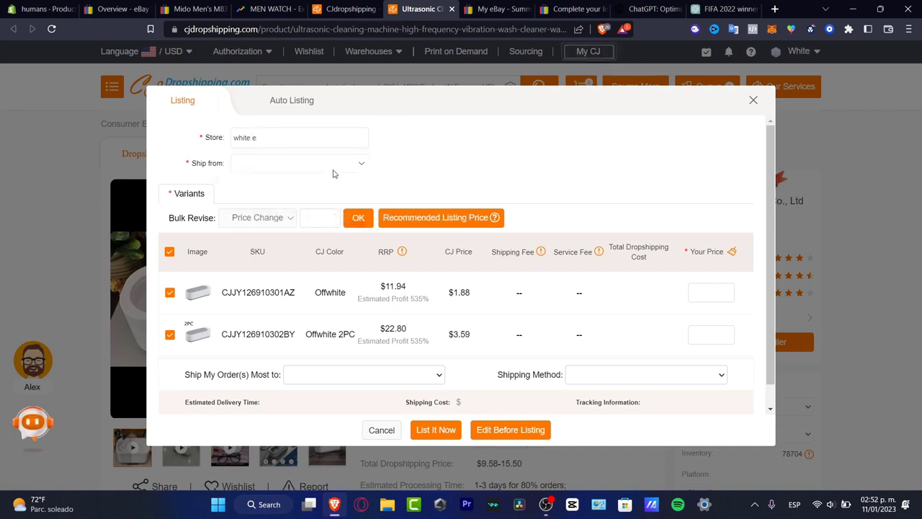
# Apply the recommended listing price to both variants and open the full listing editor before publishing.
pyautogui.click(402, 221)
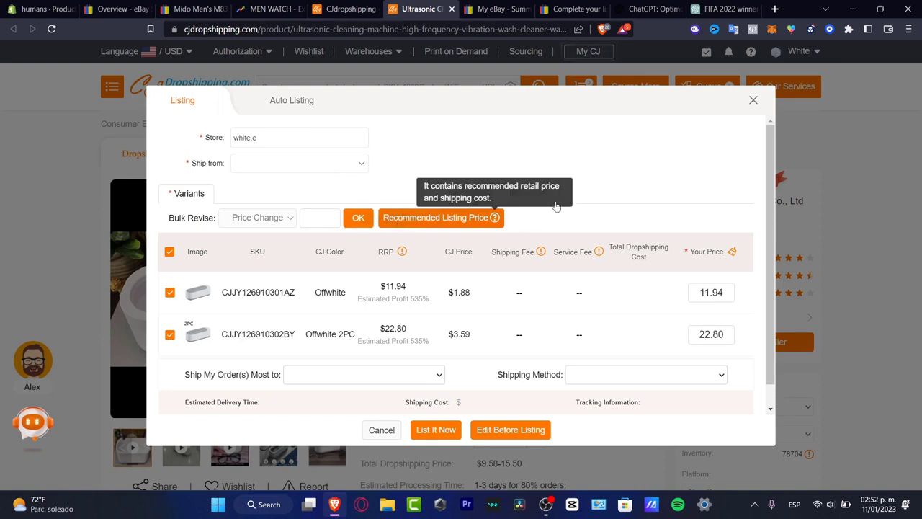
pyautogui.scroll(-1, 637, 171)
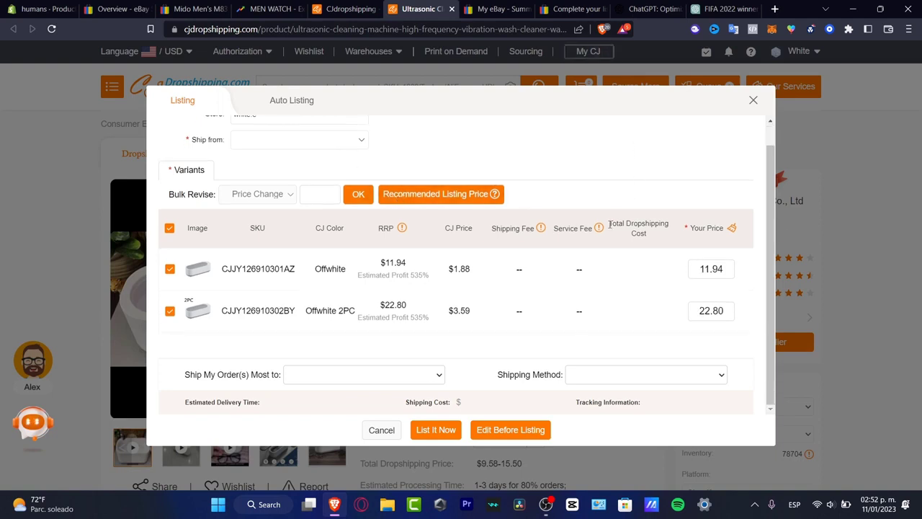
pyautogui.click(524, 434)
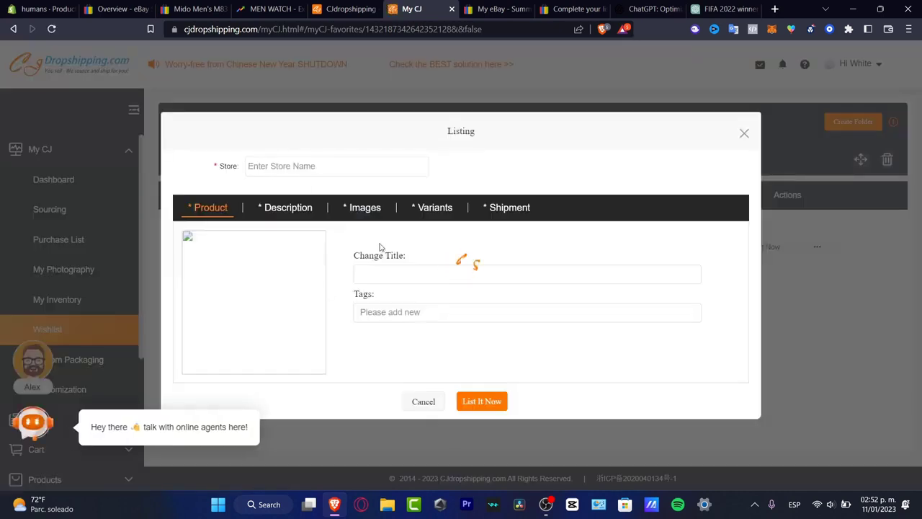
# Choose white.e as the store in the listing editor, and look through the listing sites while keeping US.
pyautogui.click(305, 165)
pyautogui.click(477, 172)
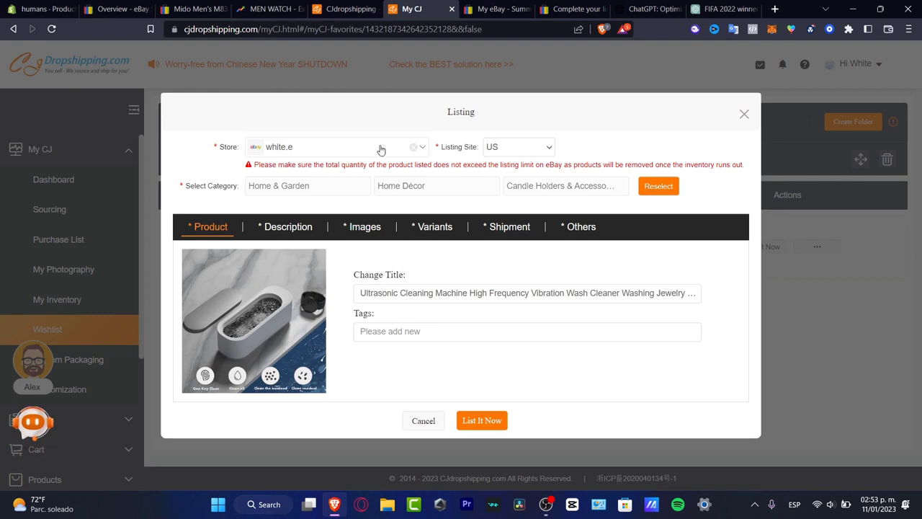
pyautogui.click(493, 148)
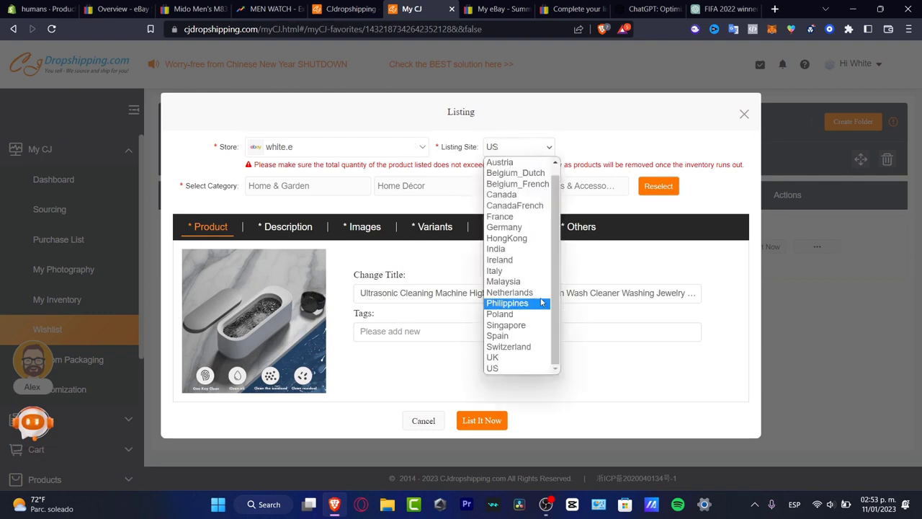
pyautogui.click(629, 138)
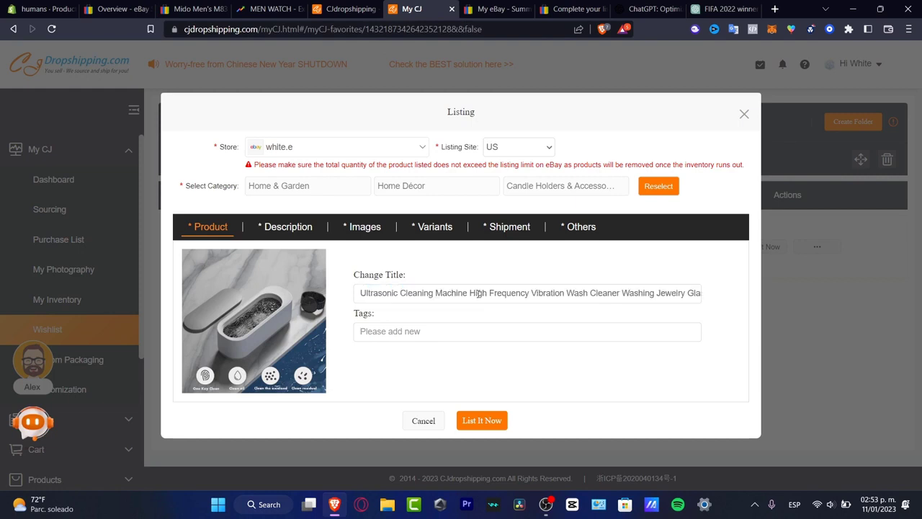
# Copy the ultrasonic cleaner's listing title and translate it from English to Spanish with Google Translate in a new tab.
pyautogui.tripleClick(479, 294)
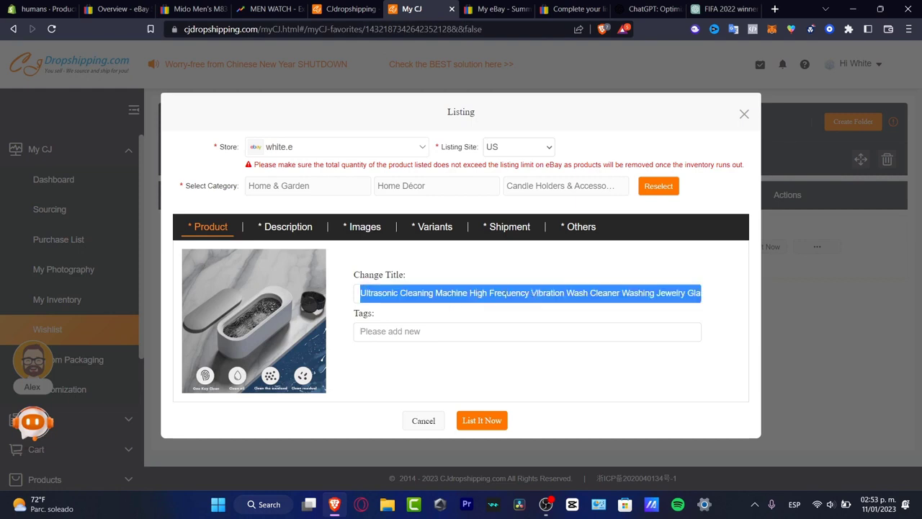
pyautogui.click(775, 9)
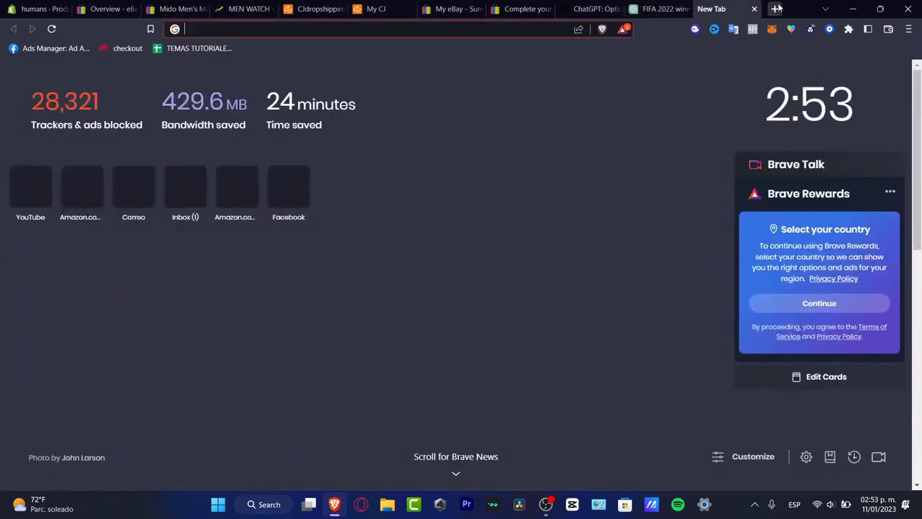
pyautogui.write('google transl')
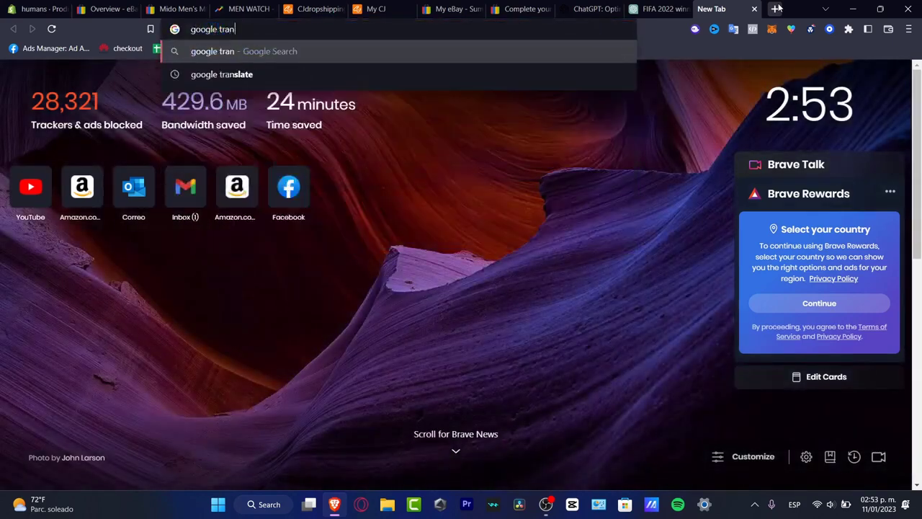
pyautogui.write('ate')
pyautogui.press('Return')
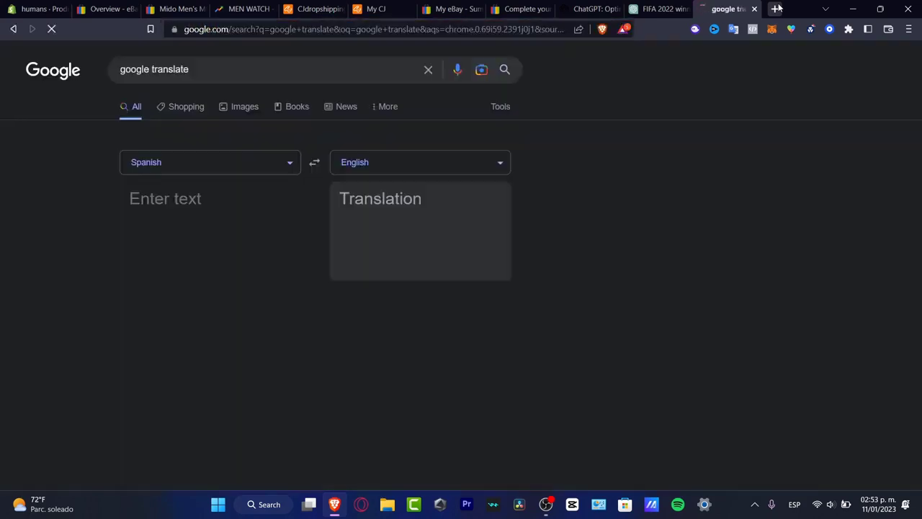
pyautogui.click(314, 162)
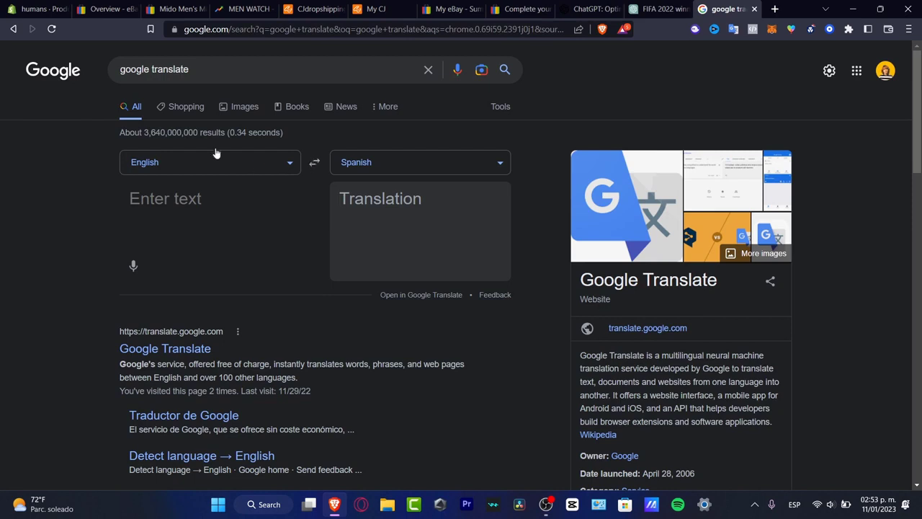
pyautogui.write('Ultrasonic Cleaning Machine High Frequency Vibration Wash Cleaner Washing Jewelry Glasses Watch Ring Dentures Cleaner')
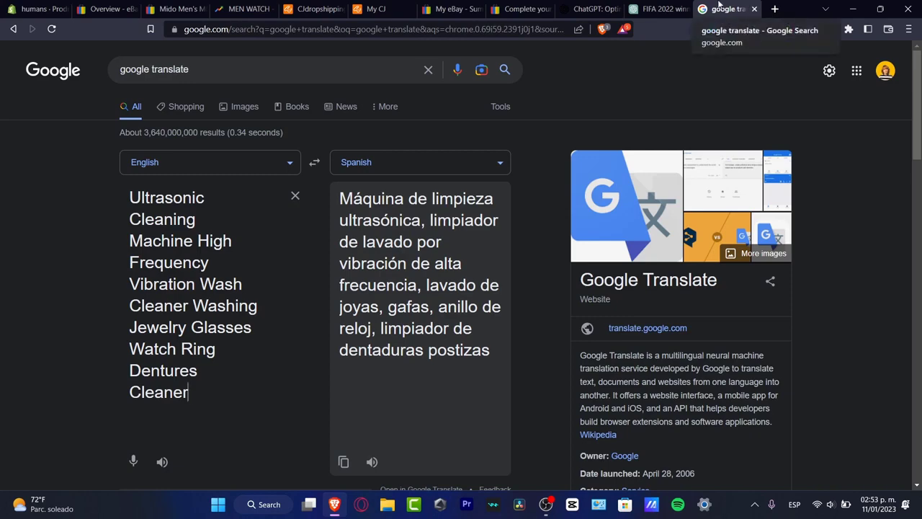
# Switch to the ChatGPT conversation and ask it to translate the full English product title into Spanish.
pyautogui.click(598, 7)
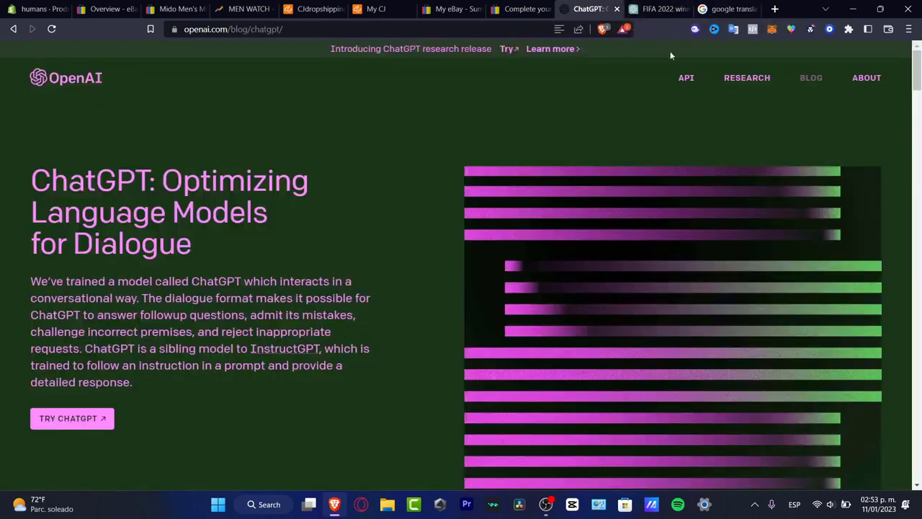
pyautogui.click(667, 11)
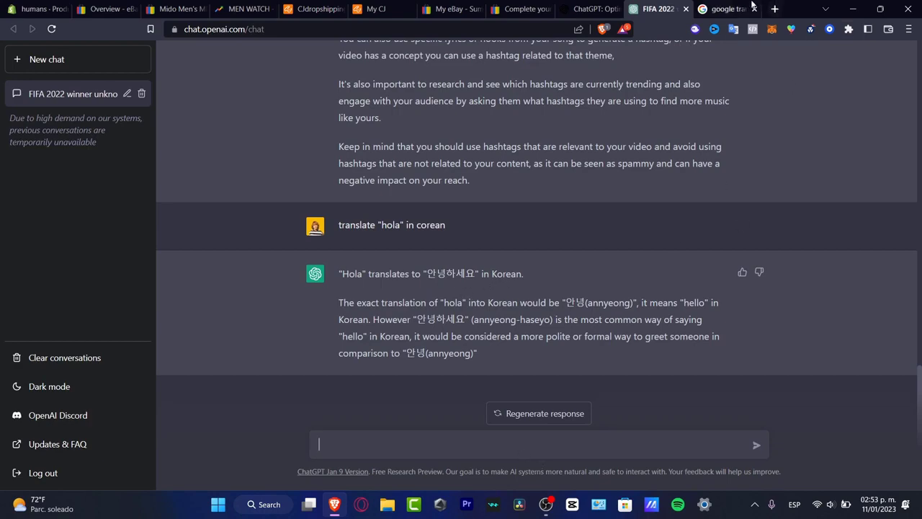
pyautogui.click(727, 8)
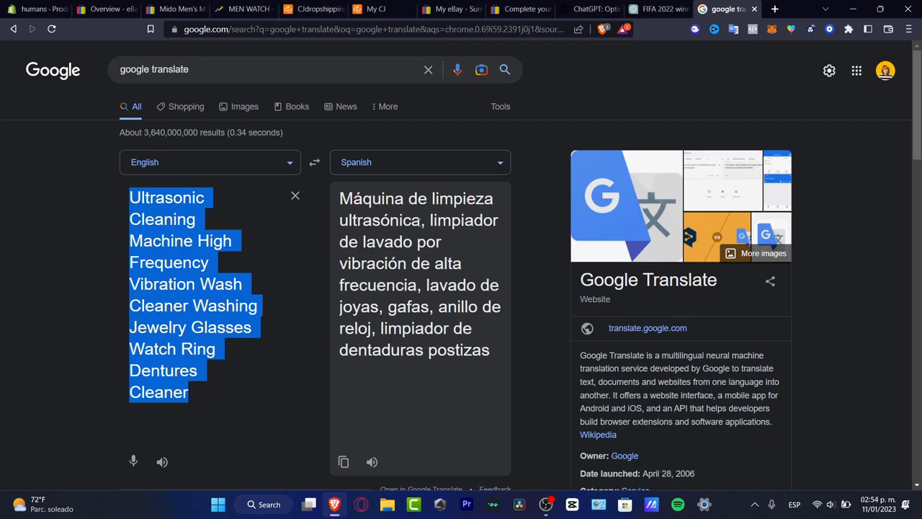
pyautogui.click(668, 8)
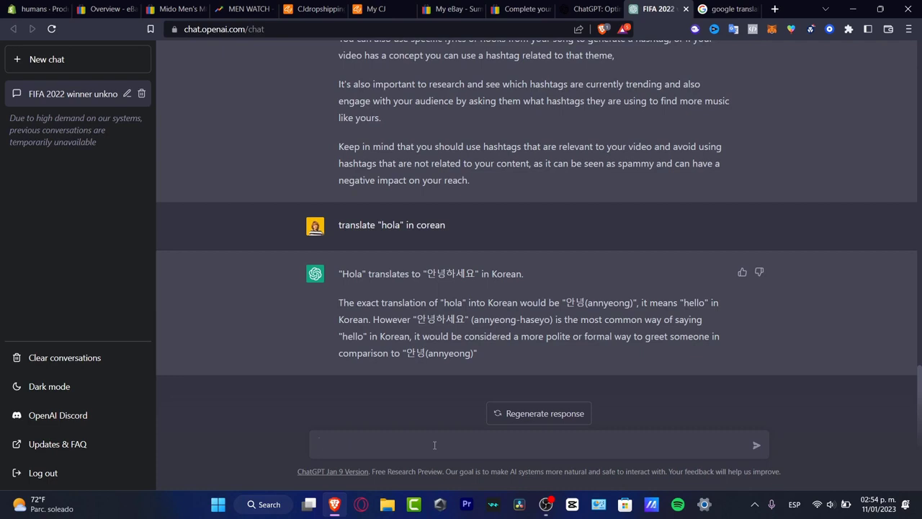
pyautogui.write('ranslate this: "')
pyautogui.write('Ultrasonic Cleaning Machine High Frequency Vibration Wash Cleaner Washing Jewelry Glasses Watch Ring Dentures Cleaner')
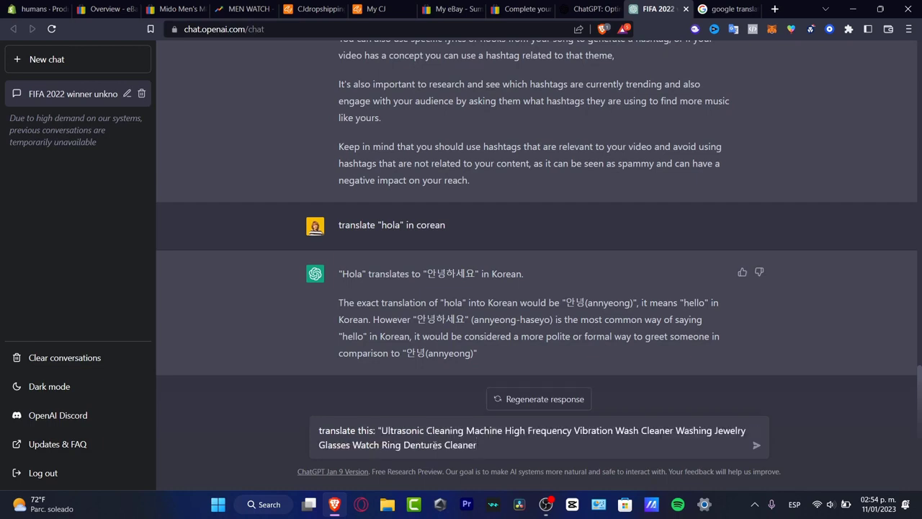
pyautogui.write('" into spanish.')
pyautogui.press('Return')
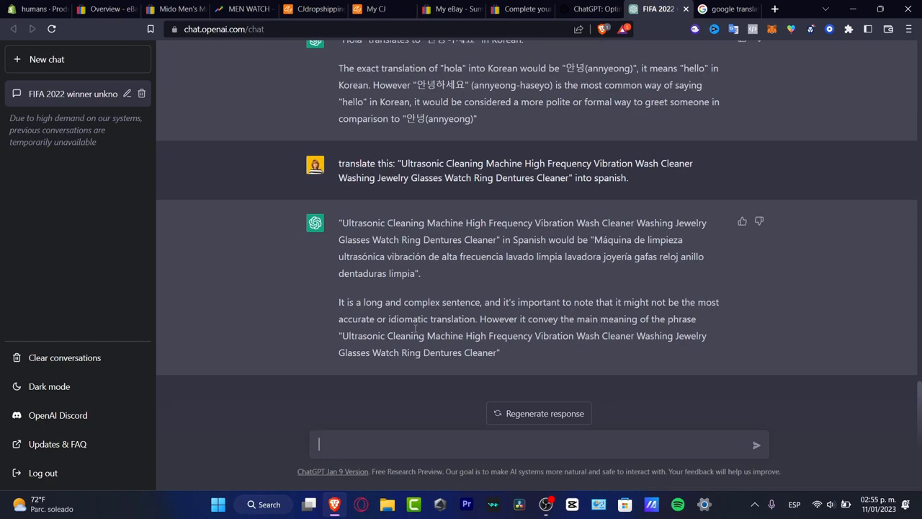
# Highlight the Spanish title in ChatGPT's reply and look at the eBay and CJdropshipping pages before returning to the conversation.
pyautogui.moveTo(362, 333); pyautogui.dragTo(501, 349)
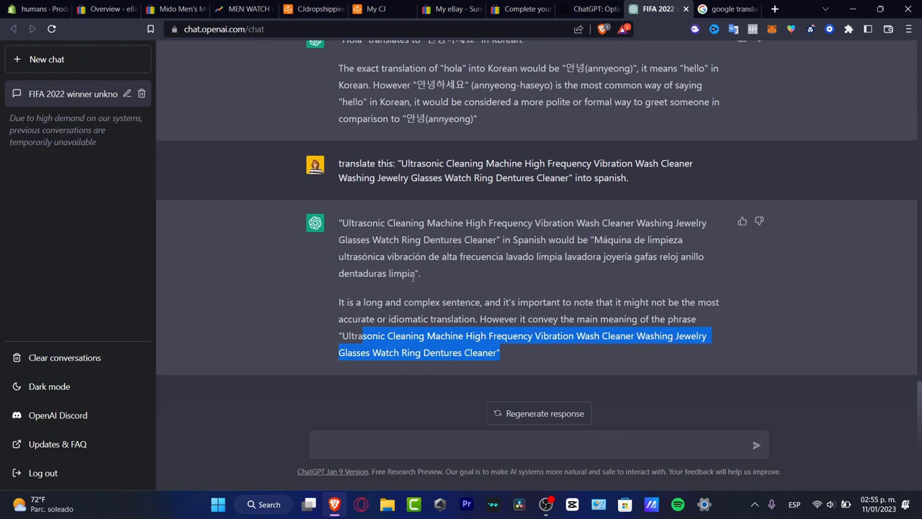
pyautogui.moveTo(415, 275); pyautogui.dragTo(595, 241)
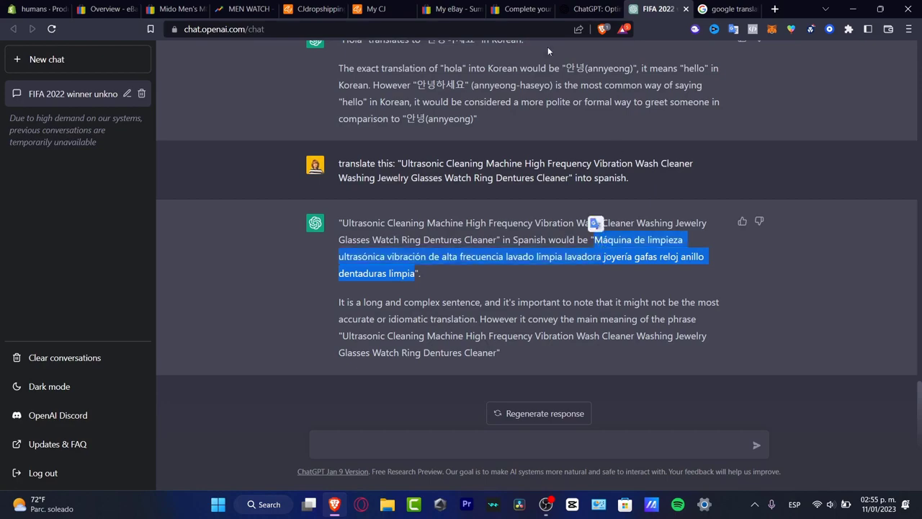
pyautogui.click(521, 9)
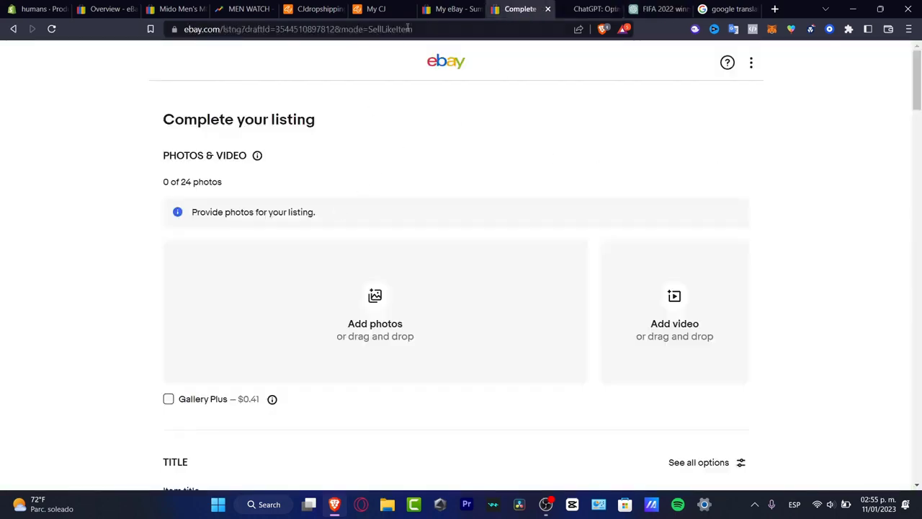
pyautogui.click(454, 8)
pyautogui.click(379, 8)
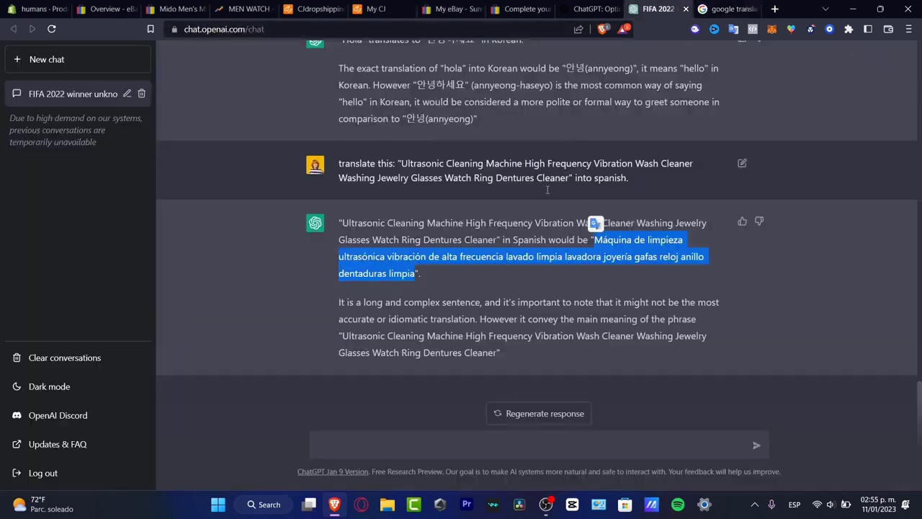
pyautogui.click(657, 9)
pyautogui.moveTo(422, 273); pyautogui.dragTo(356, 240)
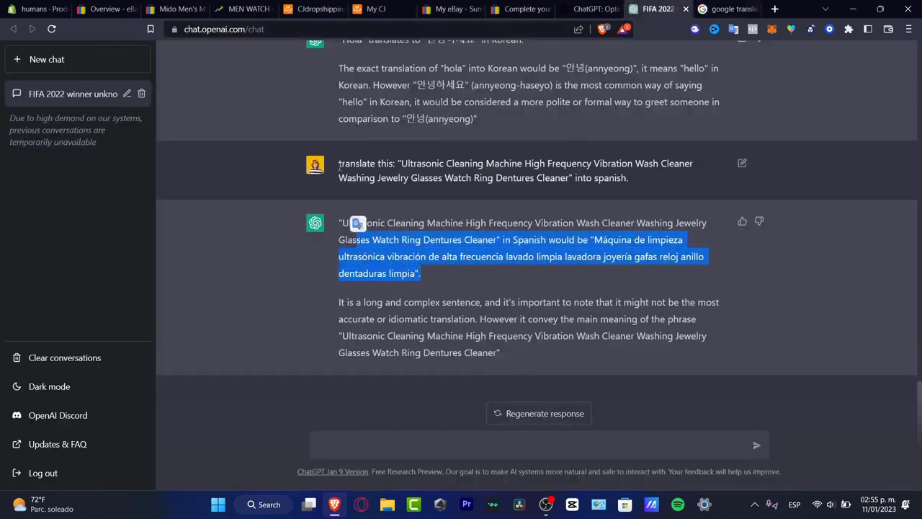
# Reuse the previous ChatGPT prompt to request the same product title in Italian.
pyautogui.moveTo(338, 164); pyautogui.dragTo(659, 181)
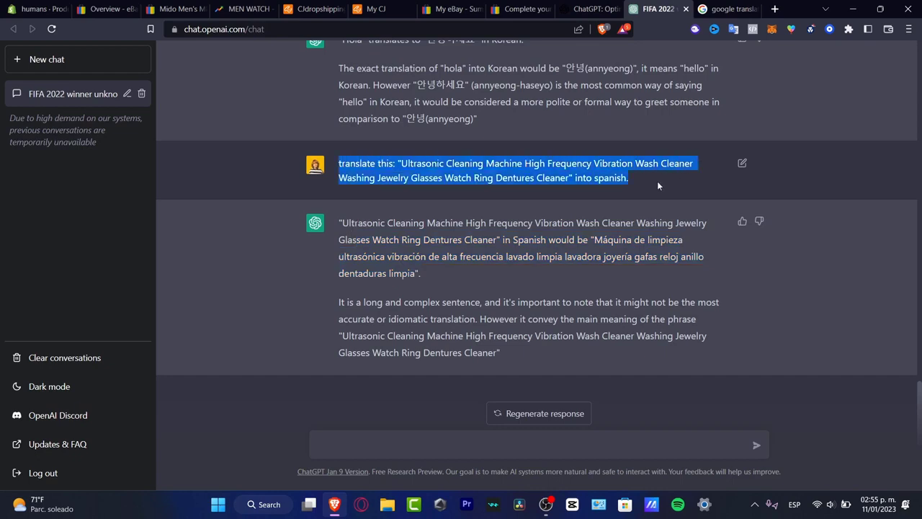
pyautogui.hotkey('ctrl', 'c')
pyautogui.click(547, 443)
pyautogui.hotkey('ctrl', 'v')
pyautogui.doubleClick(524, 447)
pyautogui.write('italian')
pyautogui.press('Return')
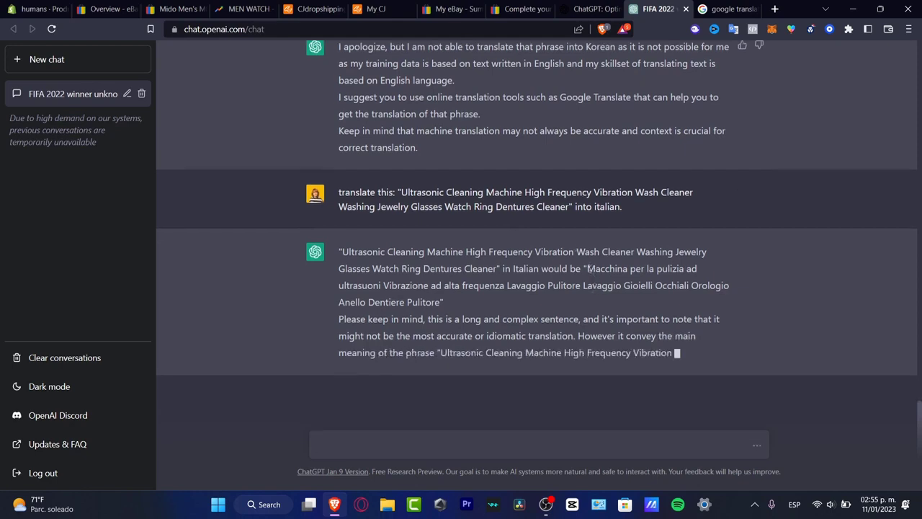
# Copy the Italian translation passage from ChatGPT's reply and replace the CJdropshipping listing title with it.
pyautogui.moveTo(339, 251); pyautogui.dragTo(441, 286)
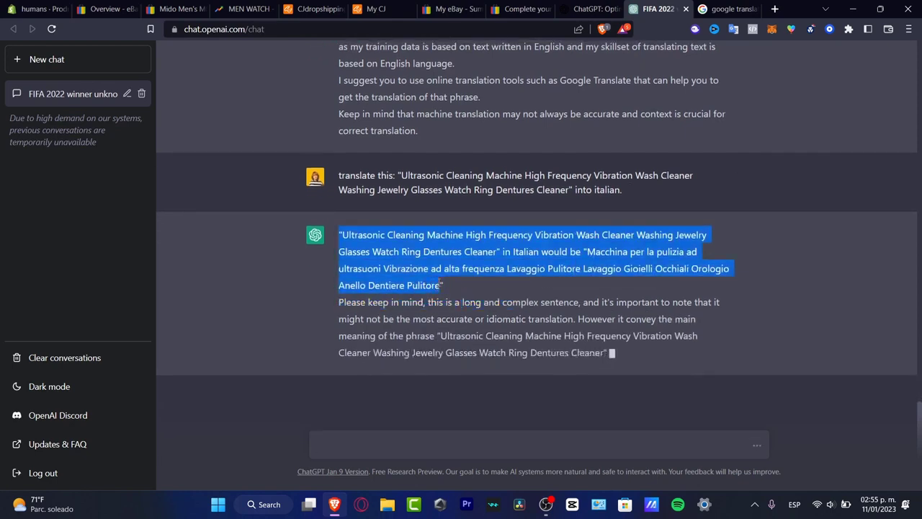
pyautogui.click(376, 9)
pyautogui.doubleClick(442, 292)
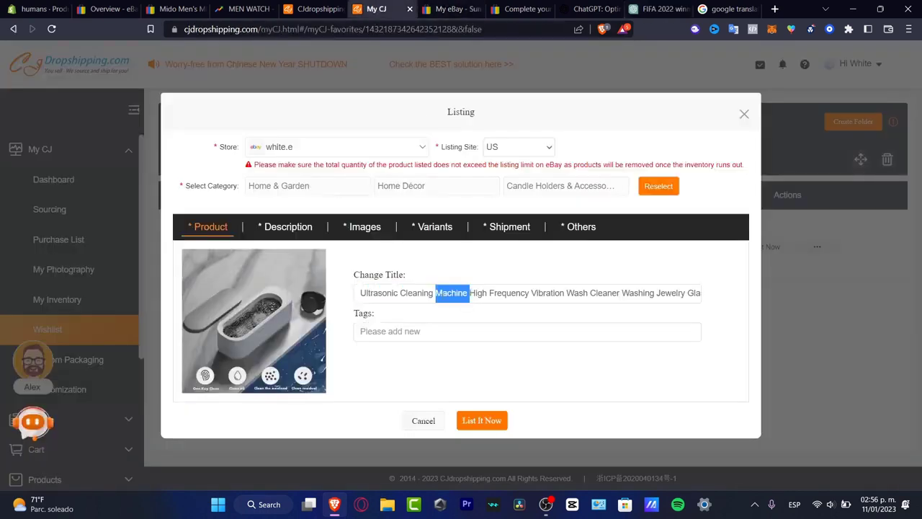
pyautogui.hotkey('ctrl', 'a')
pyautogui.hotkey('ctrl', 'v')
pyautogui.hotkey('ctrl', 'z')
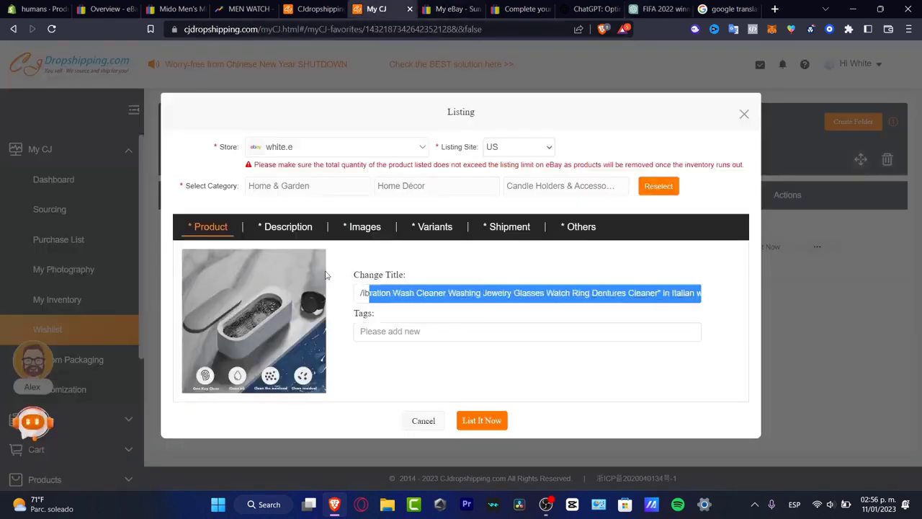
# Enter "Ultrasonic Cleaning" as tag text in the CJdropshipping listing.
pyautogui.click(447, 332)
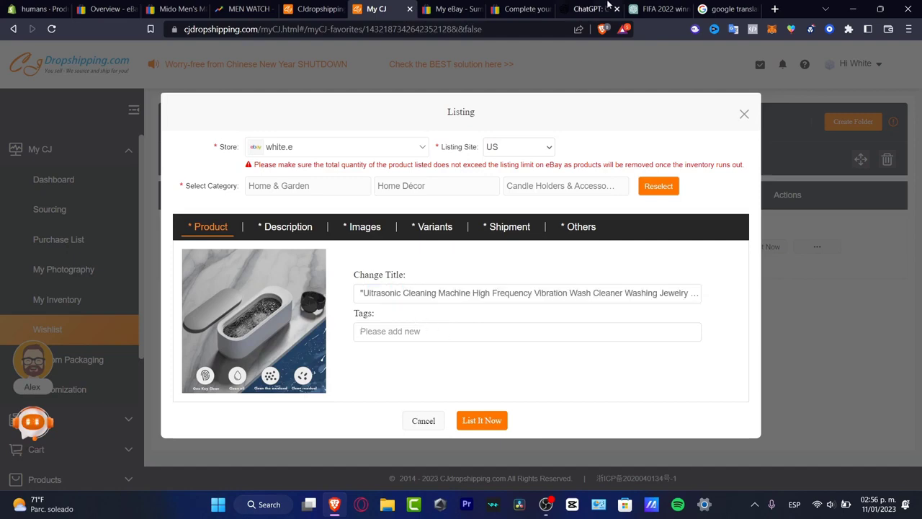
pyautogui.click(585, 9)
pyautogui.click(663, 10)
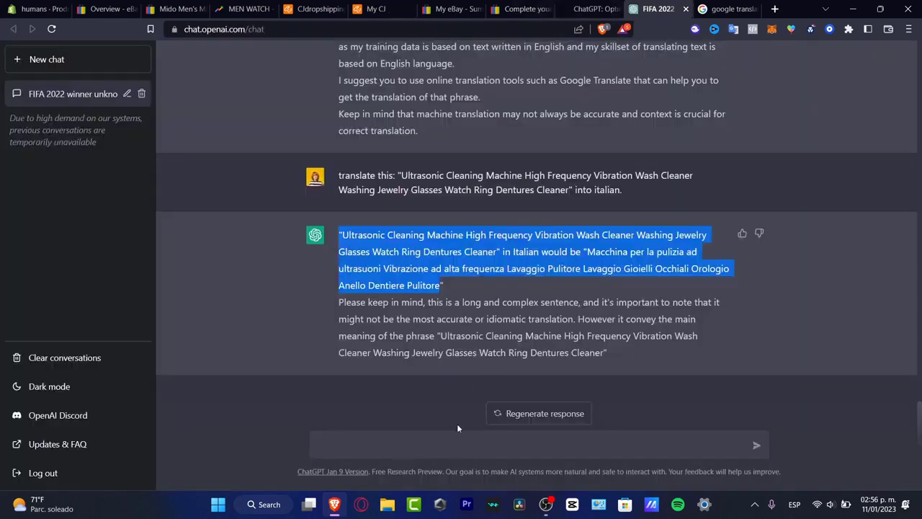
pyautogui.click(456, 443)
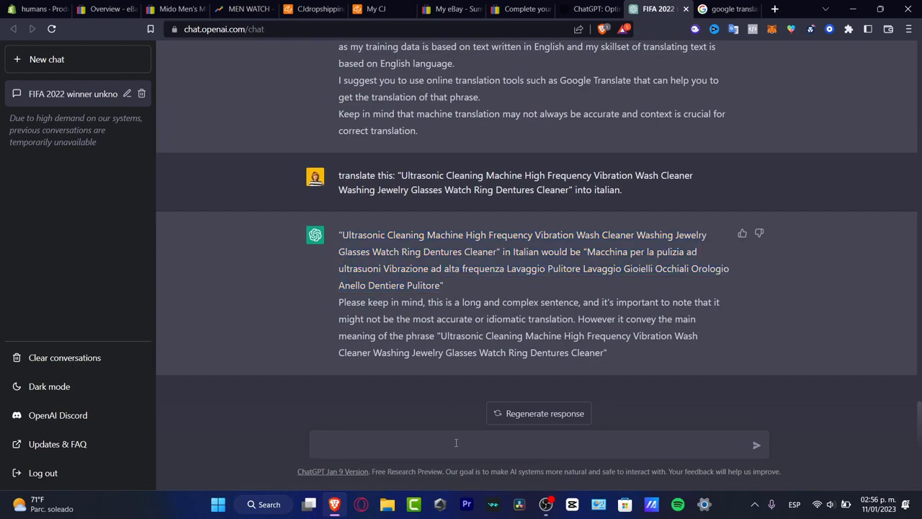
pyautogui.click(317, 8)
pyautogui.click(375, 9)
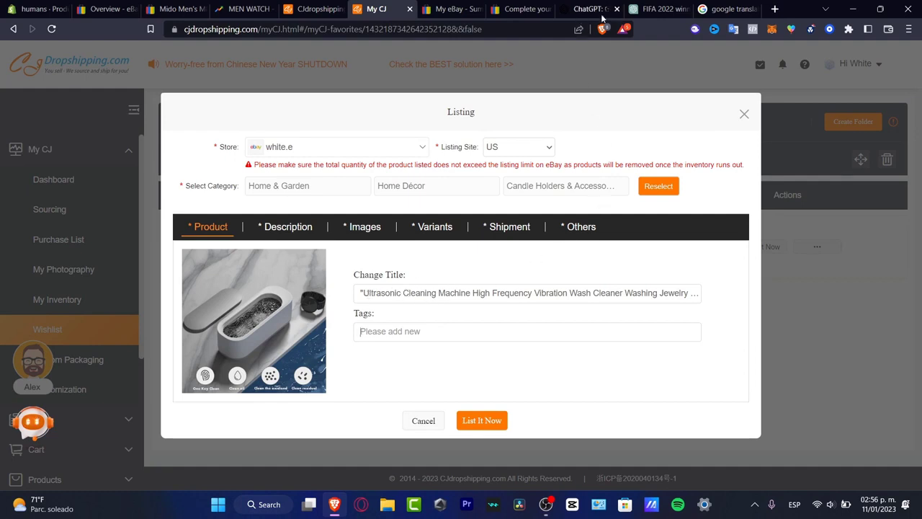
pyautogui.click(518, 332)
pyautogui.hotkey('ctrl', 'v')
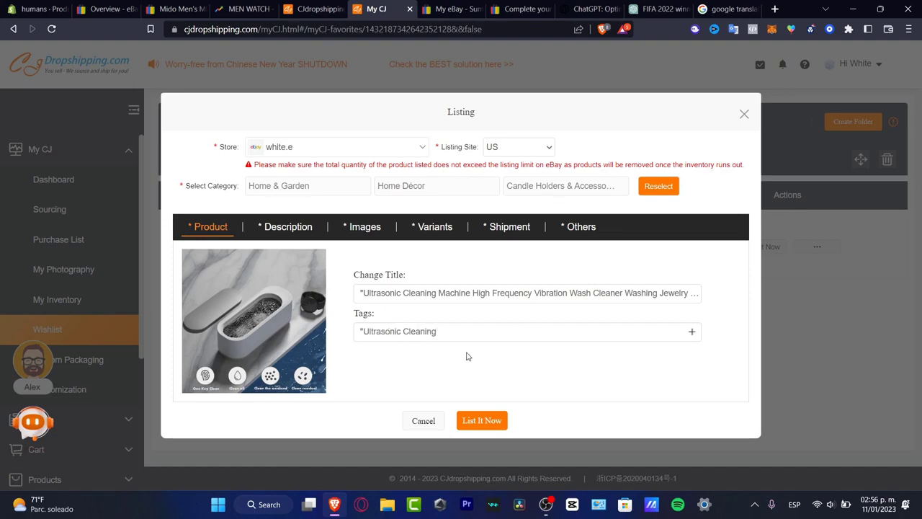
# Switch to ChatGPT, draft the tag text "ultrasonic, ultra cleaner, ultra" in the message box and copy it.
pyautogui.click(454, 8)
pyautogui.click(378, 9)
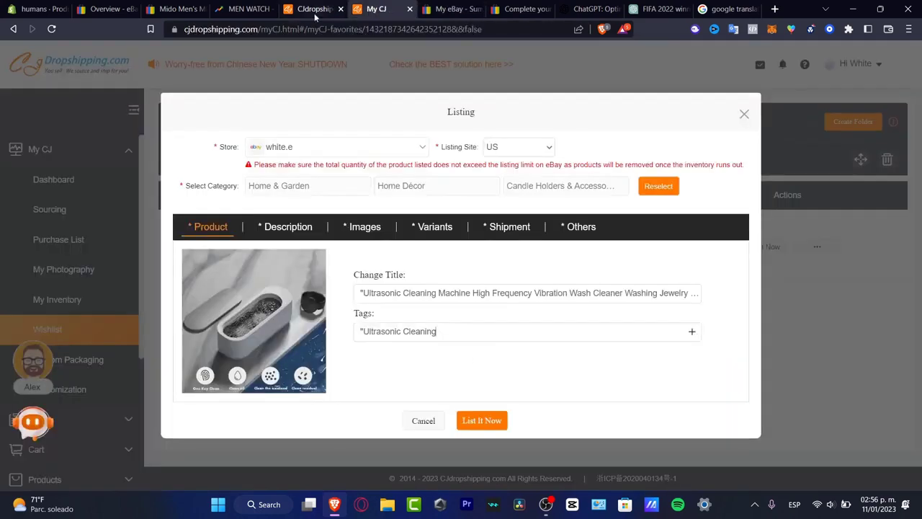
pyautogui.click(654, 9)
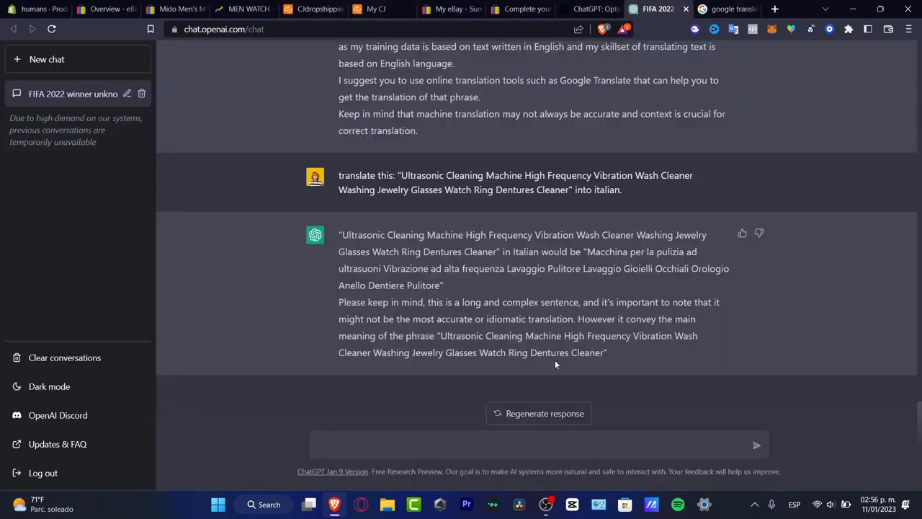
pyautogui.write('ultrasonic, ultra cleaner, ultra,')
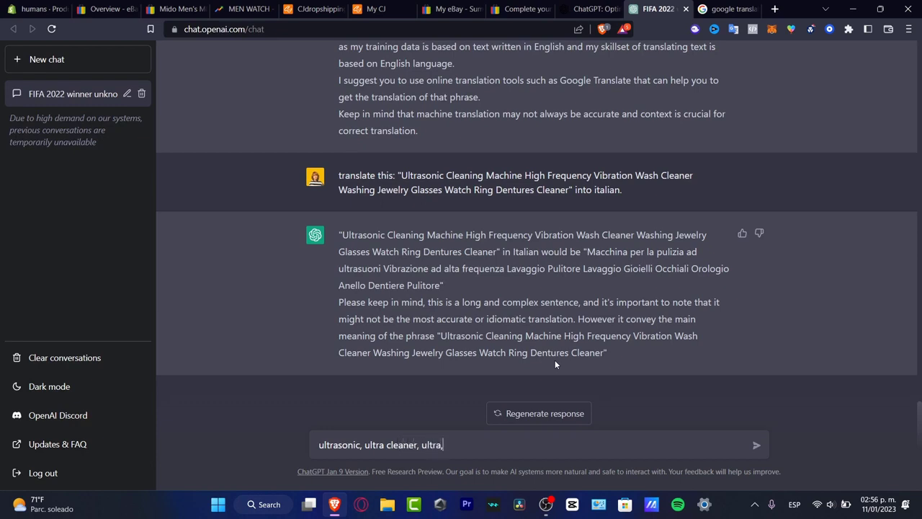
pyautogui.press('BackSpace')
pyautogui.moveTo(476, 446); pyautogui.dragTo(298, 456)
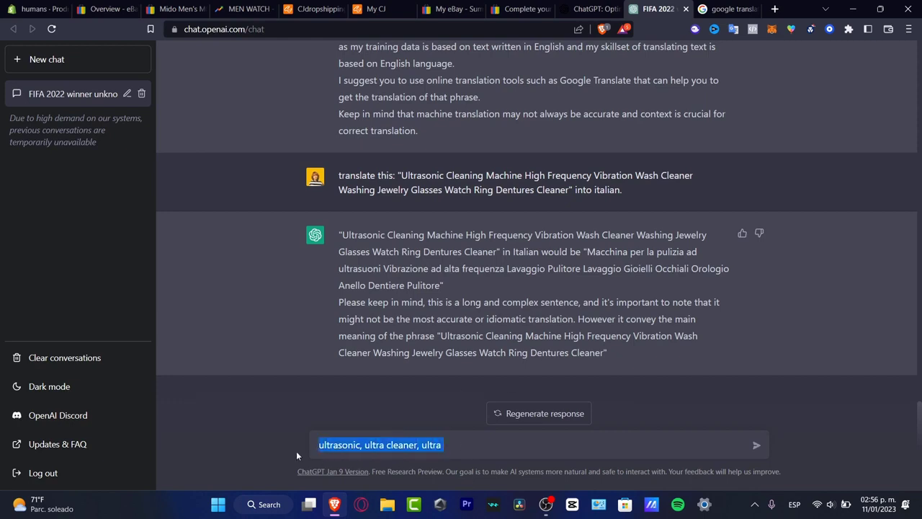
# Back in the CJdropshipping listing, replace the tag text and add "ultrasonic" and "ultra" as separate tags.
pyautogui.click(449, 9)
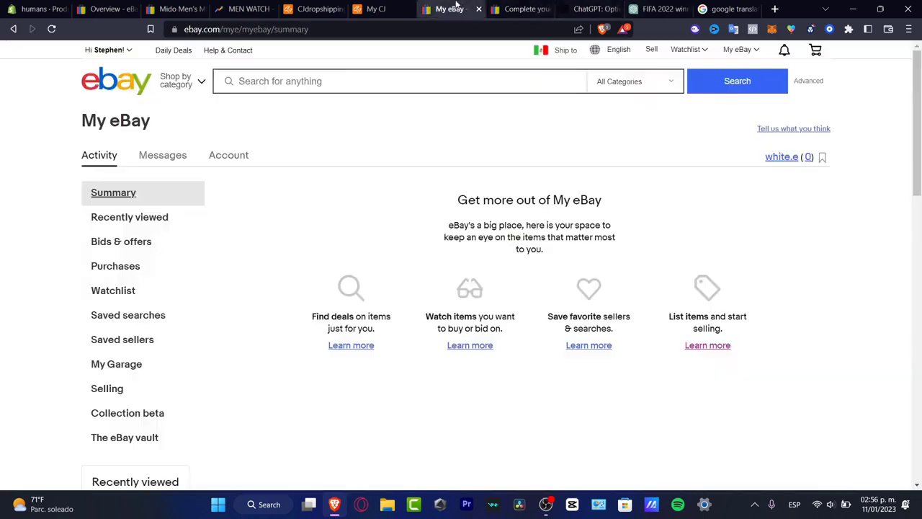
pyautogui.click(378, 9)
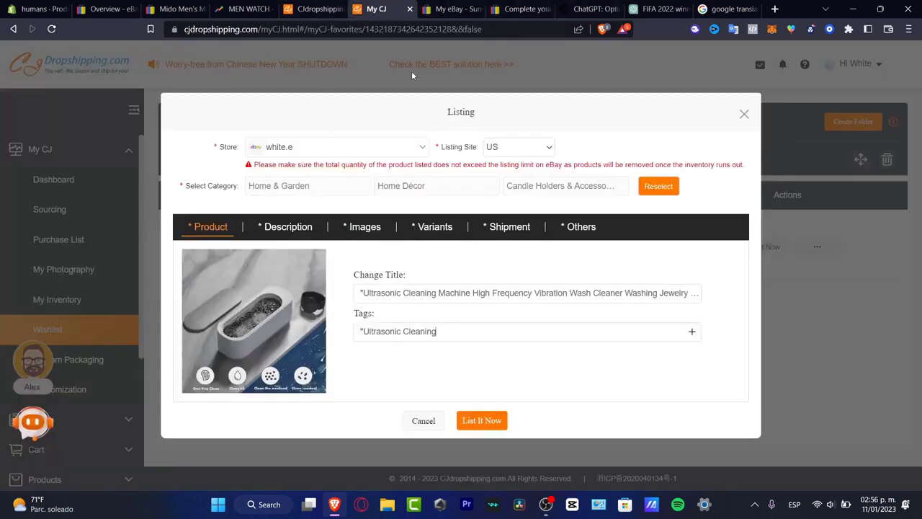
pyautogui.doubleClick(460, 335)
pyautogui.moveTo(449, 334); pyautogui.dragTo(354, 330)
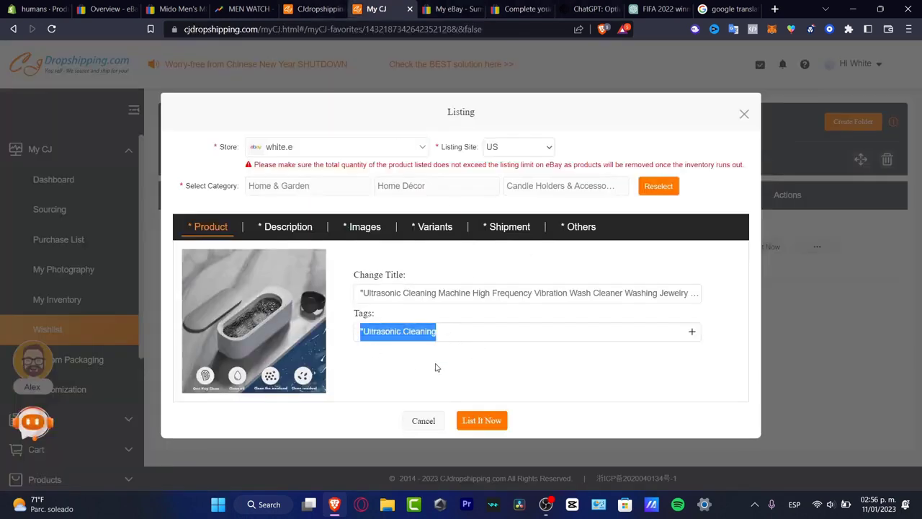
pyautogui.write('ultrasonic, ultra cl')
pyautogui.moveTo(428, 332); pyautogui.dragTo(395, 334)
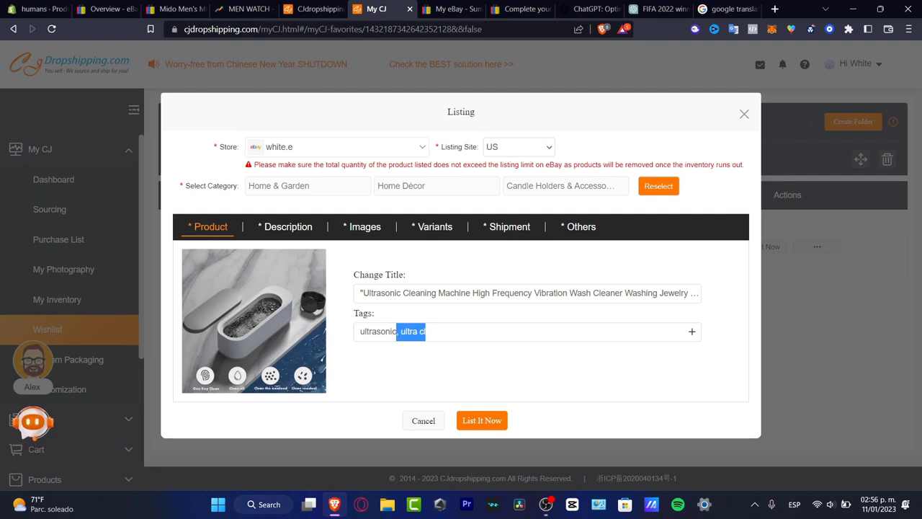
pyautogui.press('BackSpace')
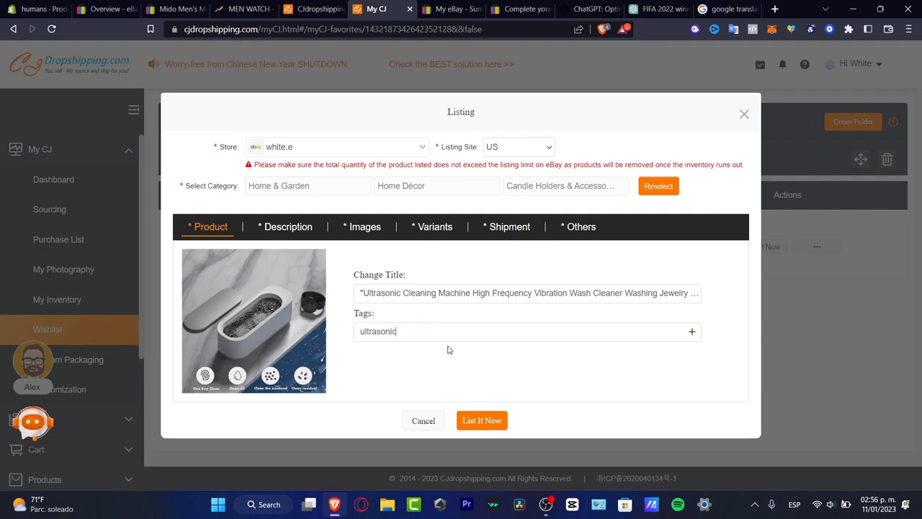
pyautogui.click(690, 334)
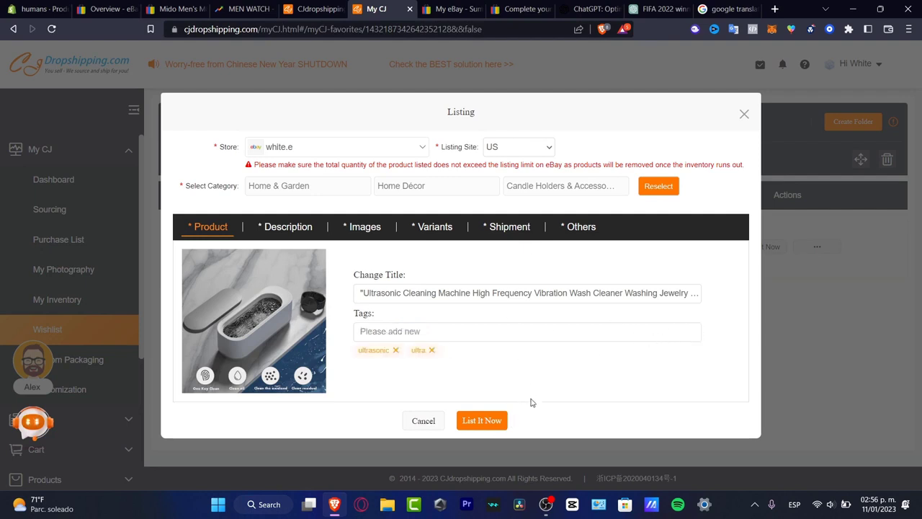
# Open the listing's description and copy its text from the "Overview" heading through the AAA batteries note.
pyautogui.click(296, 227)
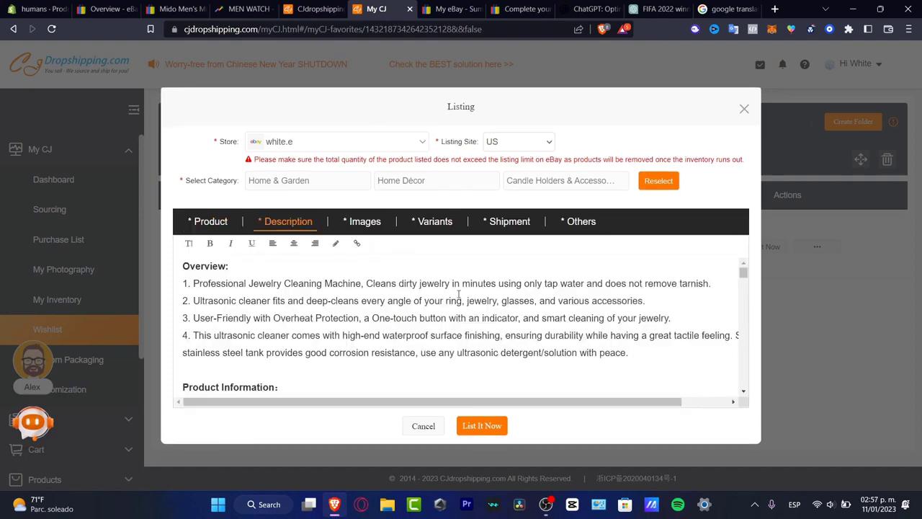
pyautogui.scroll(-5, 464, 298)
pyautogui.scroll(-15, 464, 298)
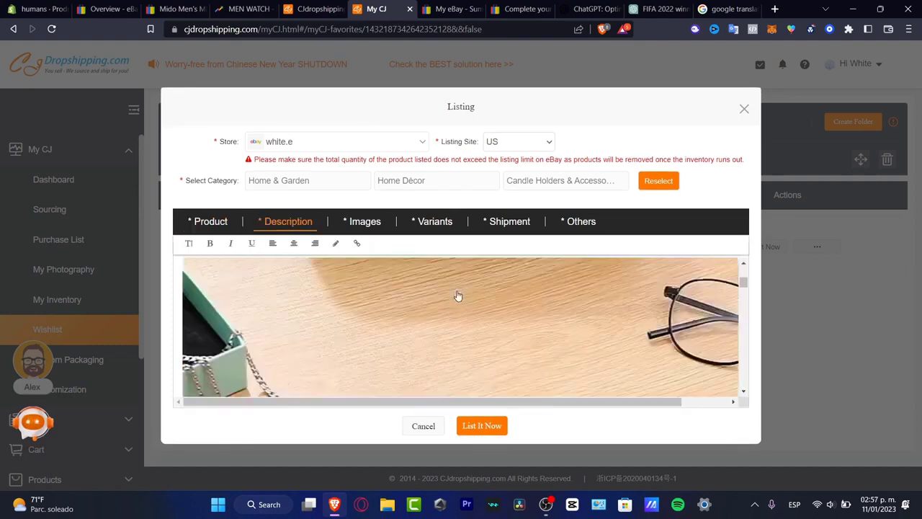
pyautogui.scroll(10, 462, 299)
pyautogui.scroll(-10, 476, 304)
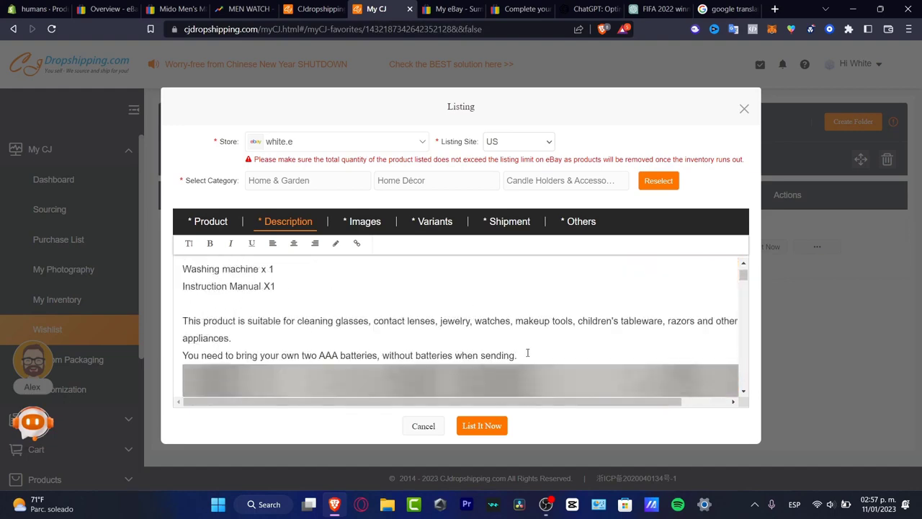
pyautogui.moveTo(527, 353); pyautogui.dragTo(182, 266)
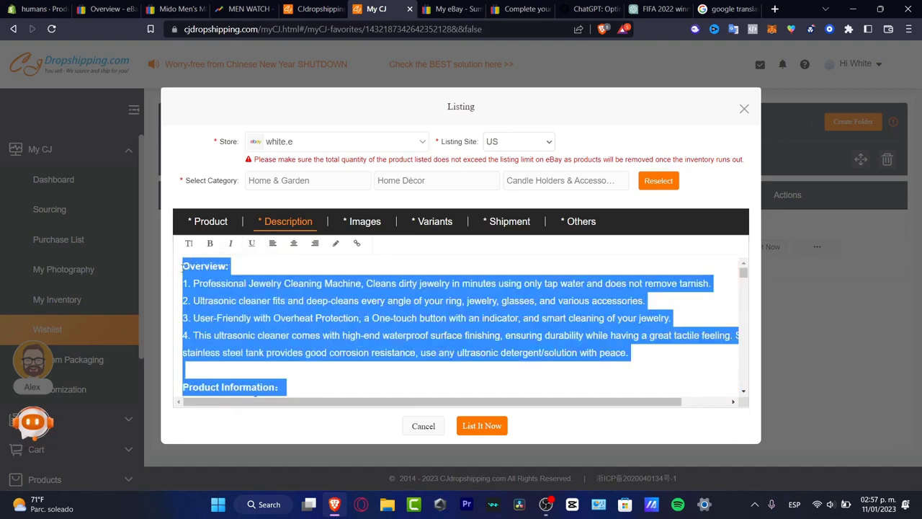
# Switch to Google Translate, replace the source text with the copied description and set the target language to Italian.
pyautogui.click(587, 8)
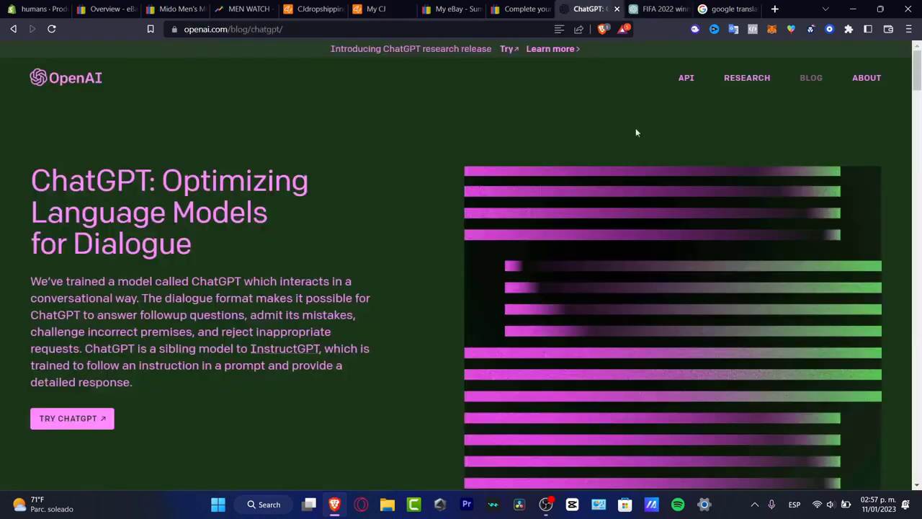
pyautogui.click(723, 8)
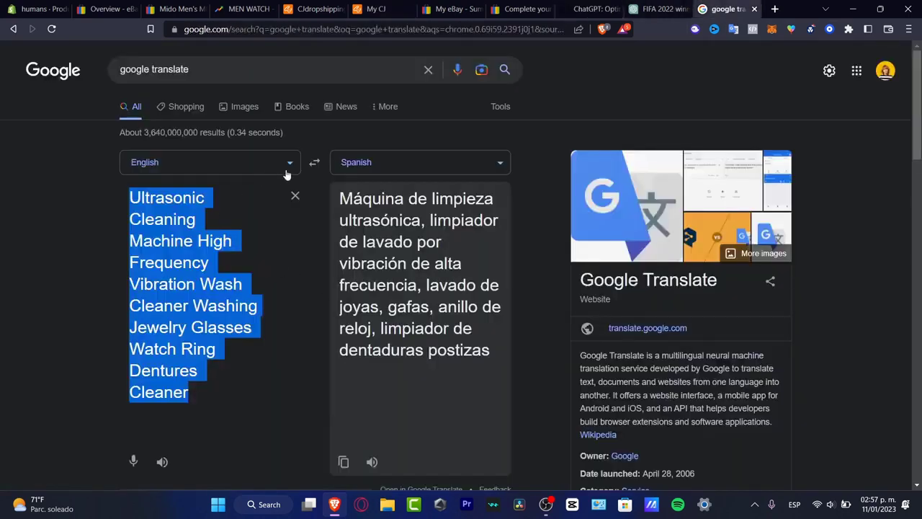
pyautogui.hotkey('ctrl', 'v')
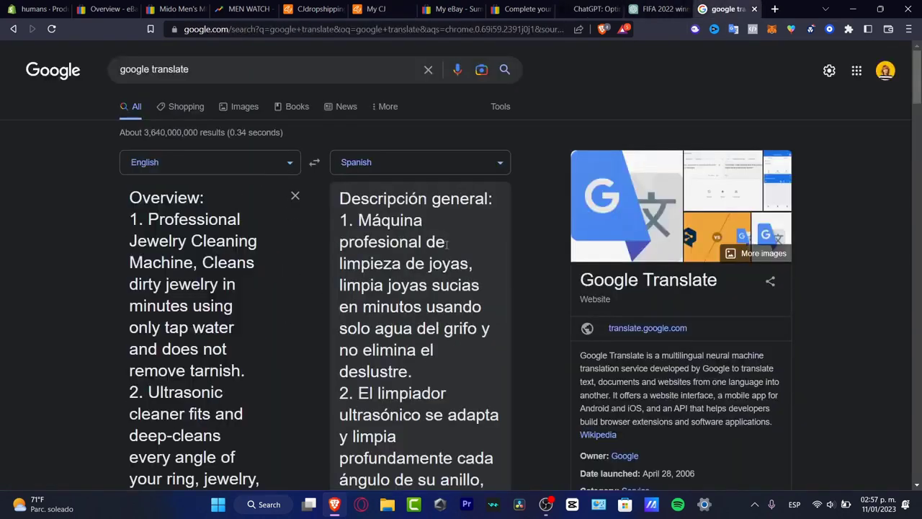
pyautogui.click(467, 172)
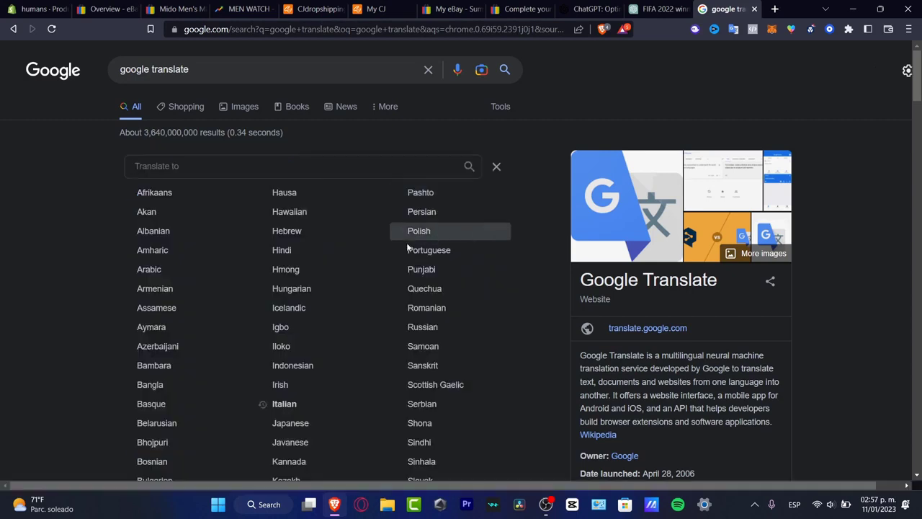
pyautogui.click(287, 405)
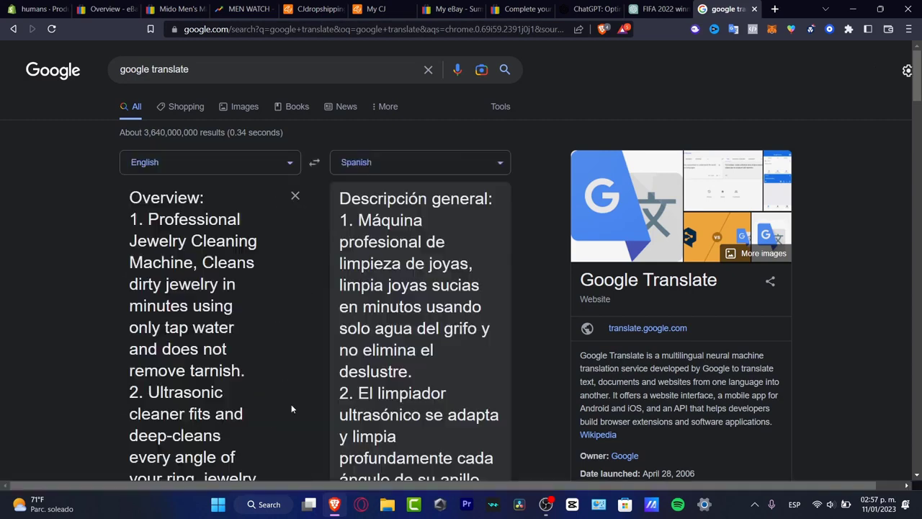
# Look through the Italian translation of the description and copy all of it.
pyautogui.scroll(-10, 420, 245)
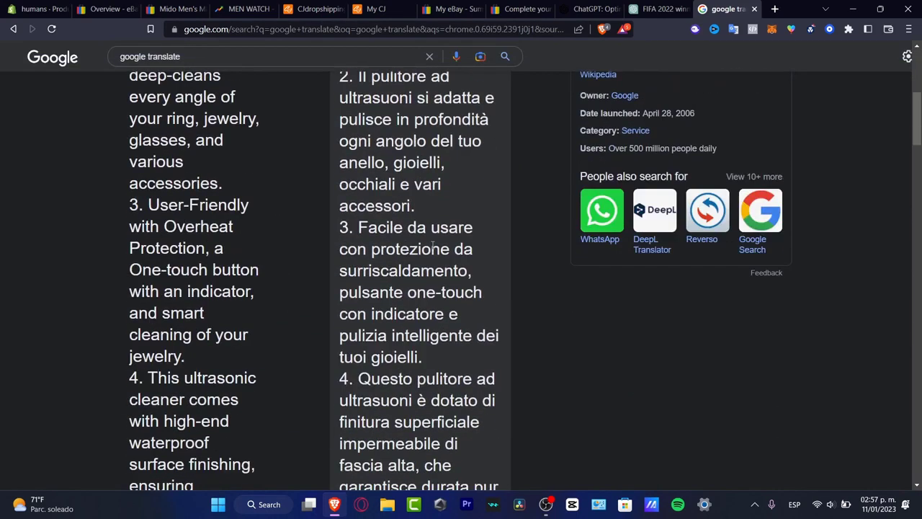
pyautogui.scroll(-15, 440, 288)
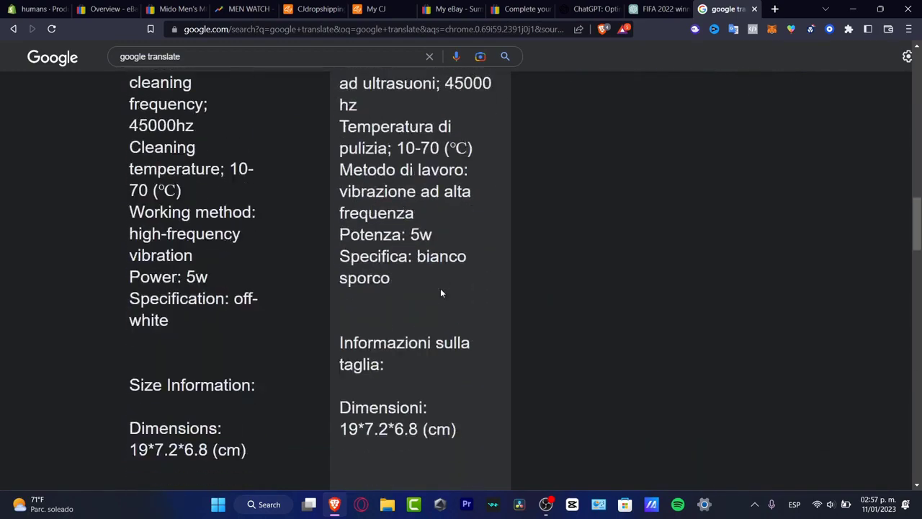
pyautogui.scroll(-3, 448, 294)
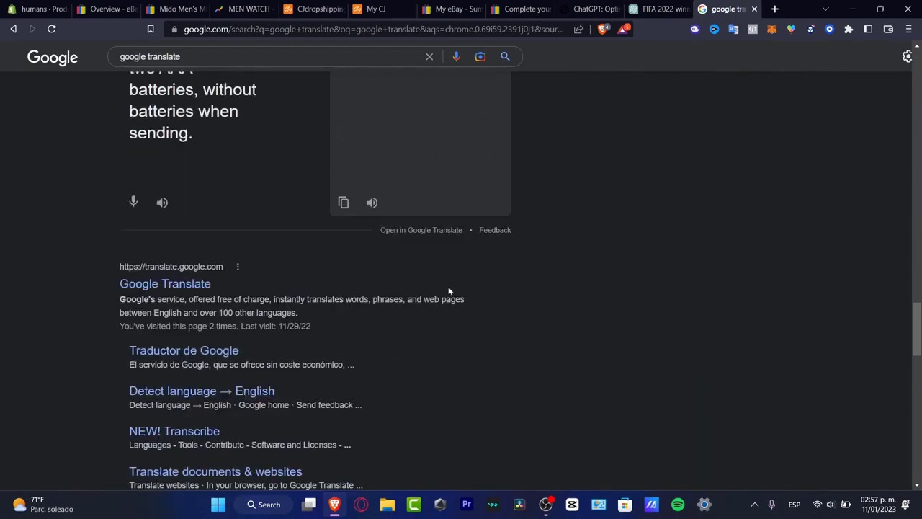
pyautogui.scroll(3, 448, 289)
pyautogui.click(344, 383)
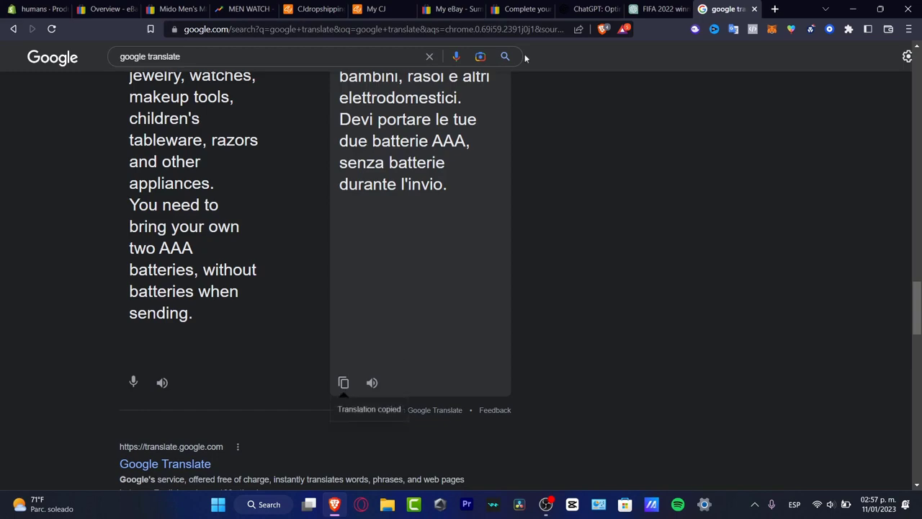
# Return to the CJdropshipping listing and replace the English description text, down to the batteries note, with the copied Italian translation.
pyautogui.click(516, 9)
pyautogui.click(444, 8)
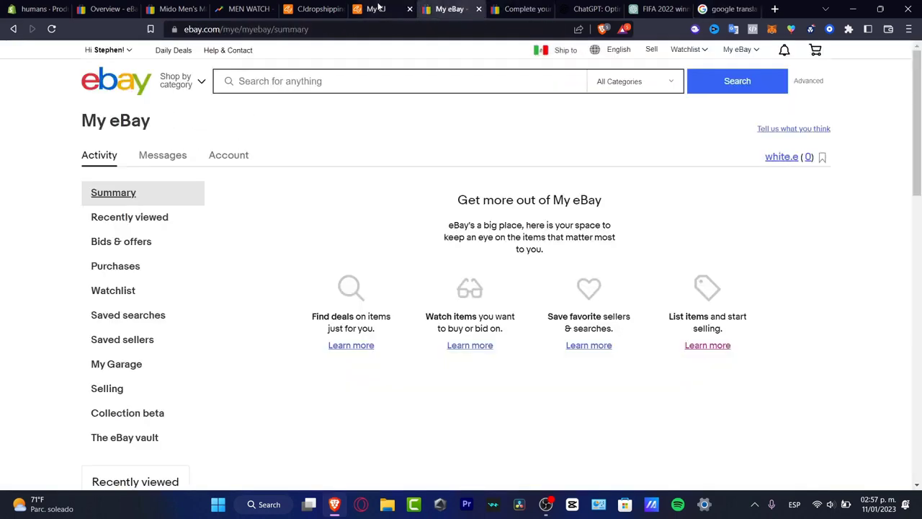
pyautogui.click(376, 9)
pyautogui.click(547, 9)
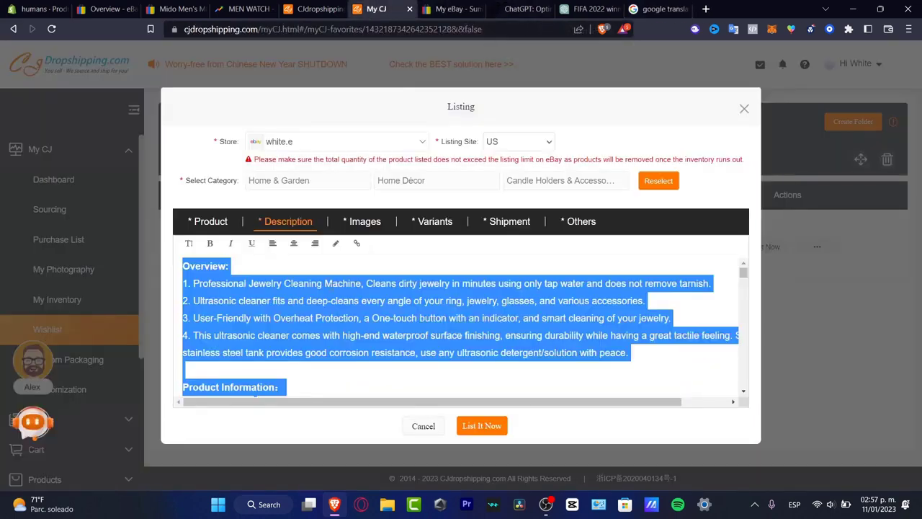
pyautogui.moveTo(184, 266); pyautogui.dragTo(519, 376)
pyautogui.scroll(-10, 375, 340)
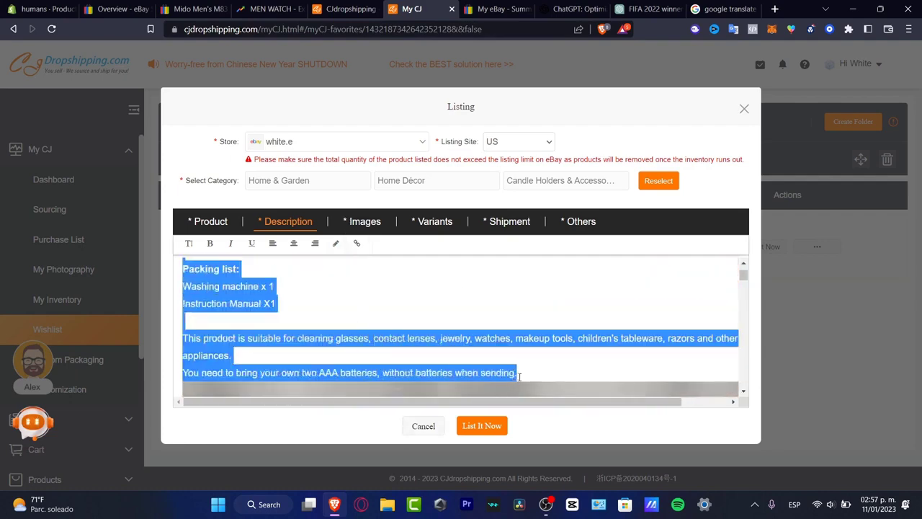
pyautogui.hotkey('ctrl', 'v')
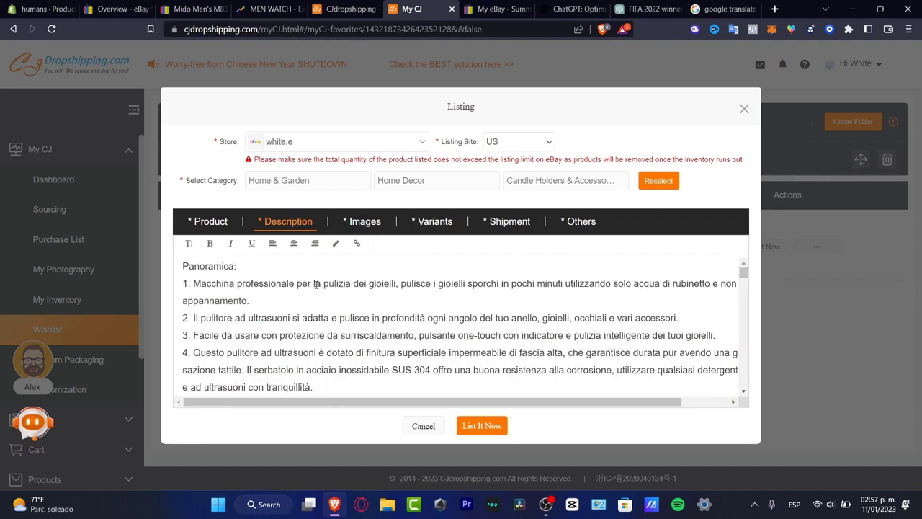
# Make the word "Panoramica" bold in the listing description and look through the rest of the Italian text.
pyautogui.doubleClick(223, 265)
pyautogui.click(210, 243)
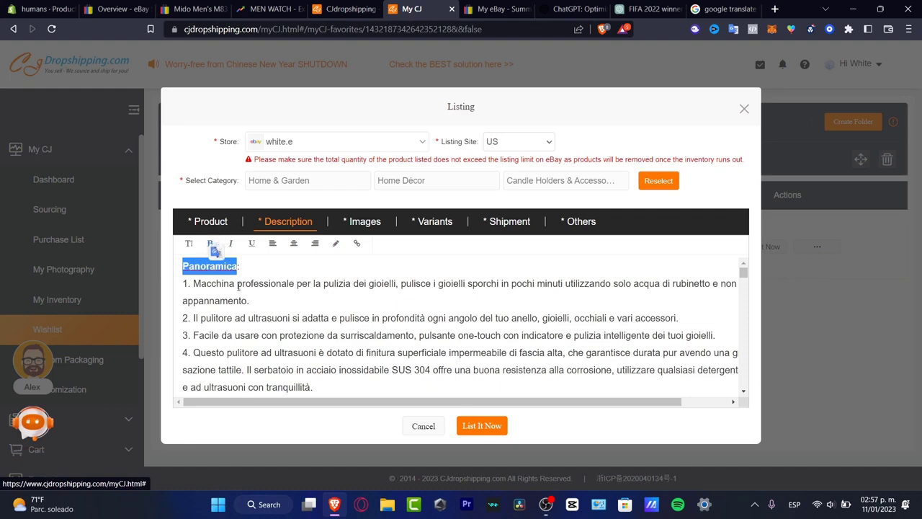
pyautogui.scroll(-5, 298, 326)
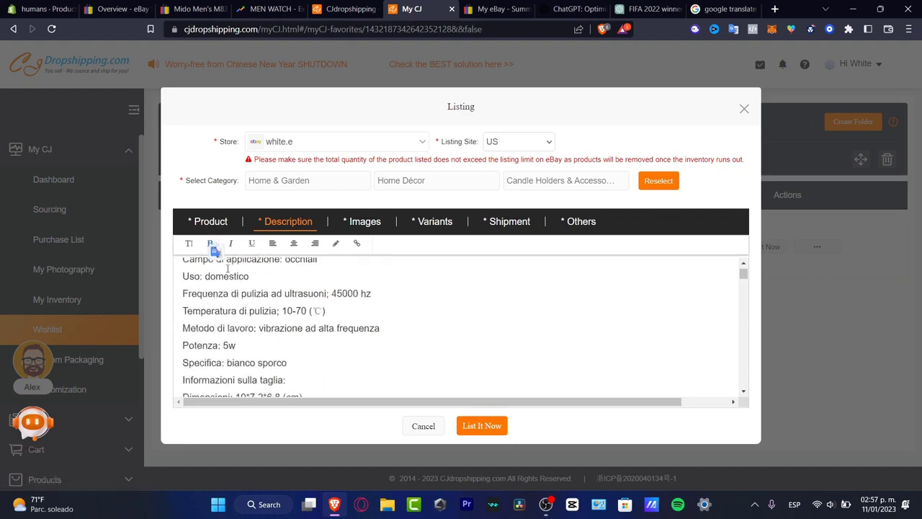
pyautogui.scroll(5, 321, 371)
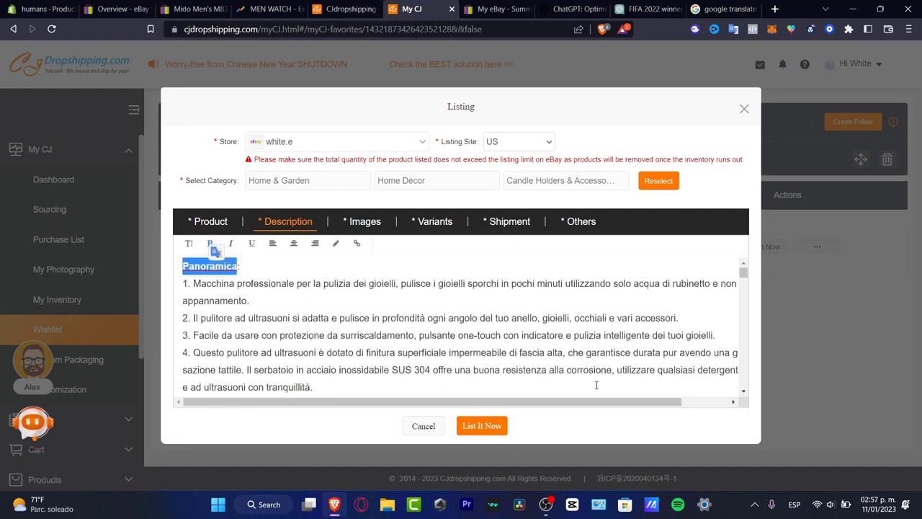
pyautogui.click(333, 379)
pyautogui.scroll(-5, 382, 330)
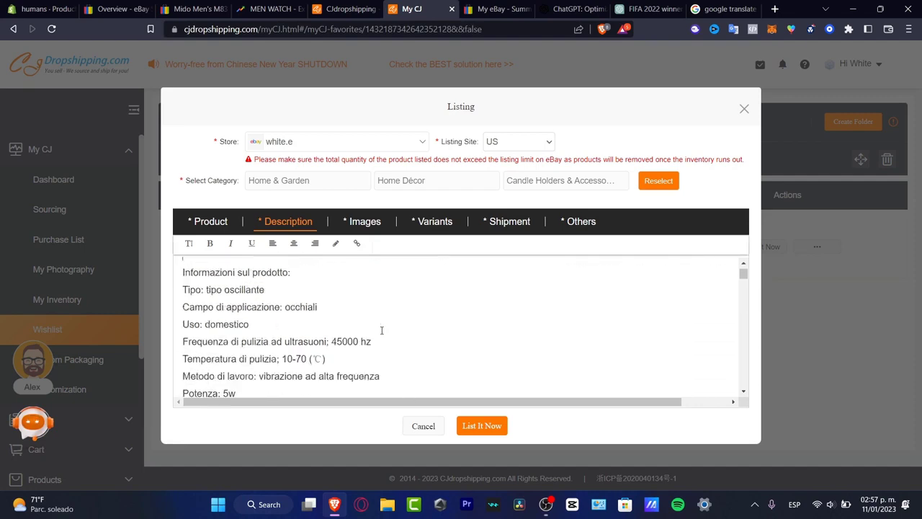
pyautogui.scroll(-10, 314, 301)
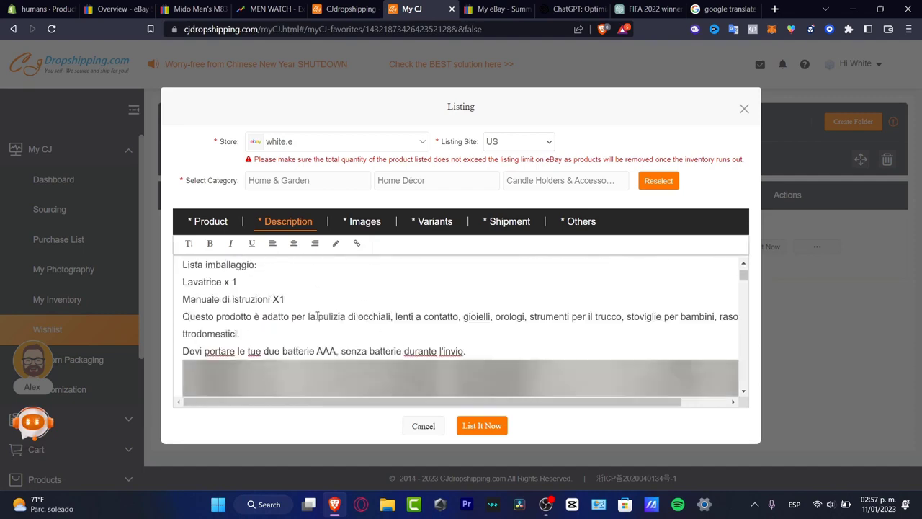
pyautogui.scroll(-5, 321, 325)
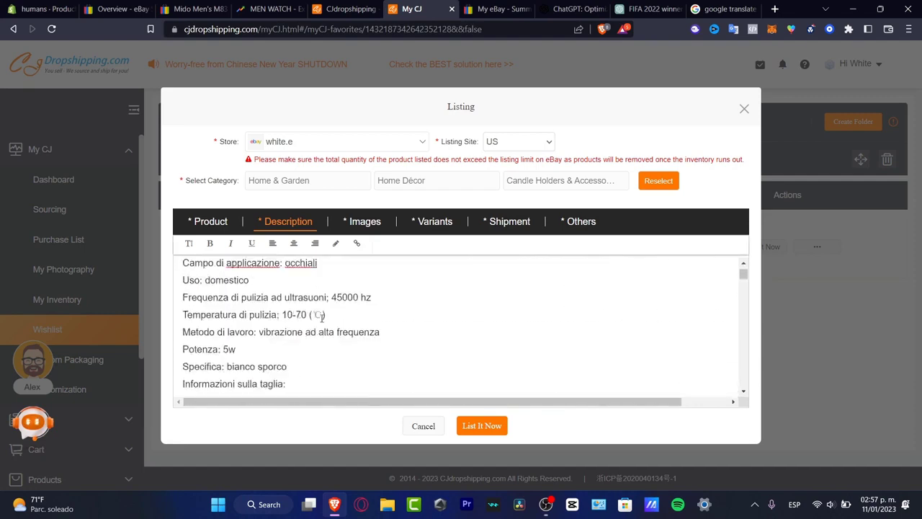
# Examine the listing's variants and prices, and try to list the product on the eBay store.
pyautogui.click(437, 222)
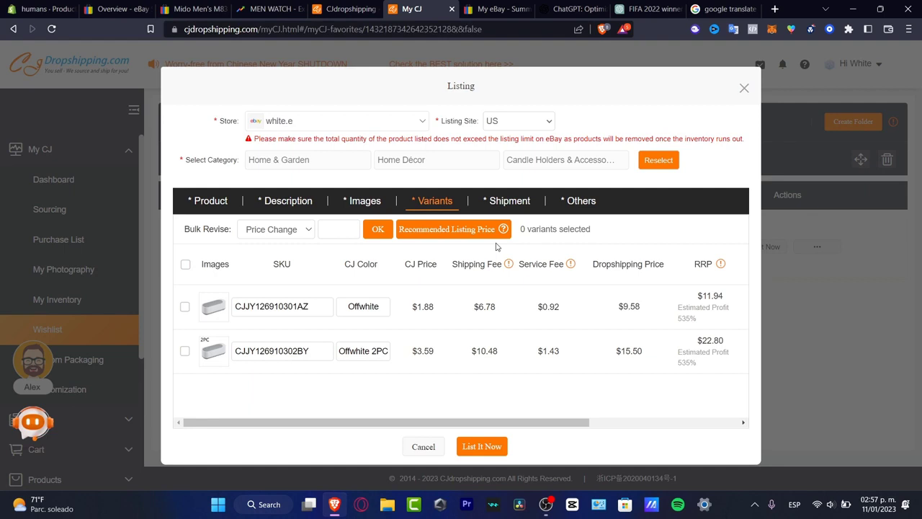
pyautogui.click(518, 201)
pyautogui.click(481, 441)
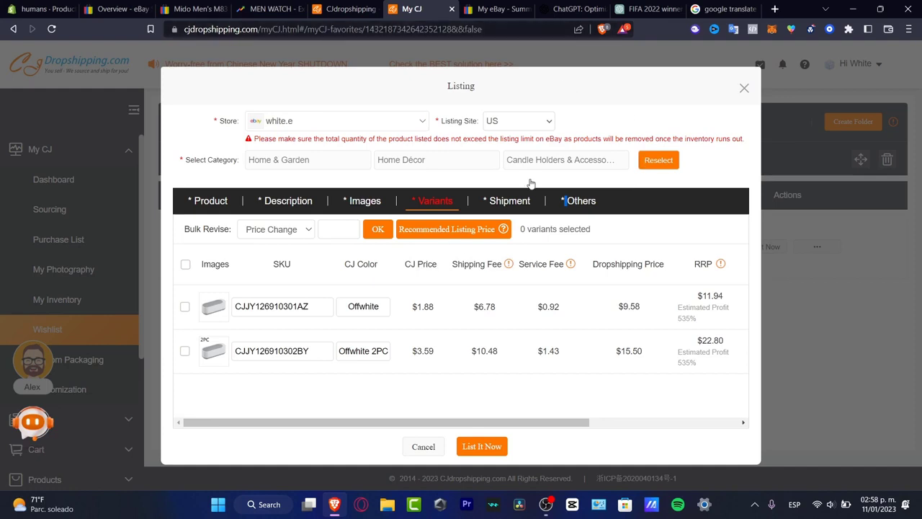
# Switch to My eBay, open the selling overview in Seller Hub, and examine the store subscription page and its benefits.
pyautogui.click(490, 7)
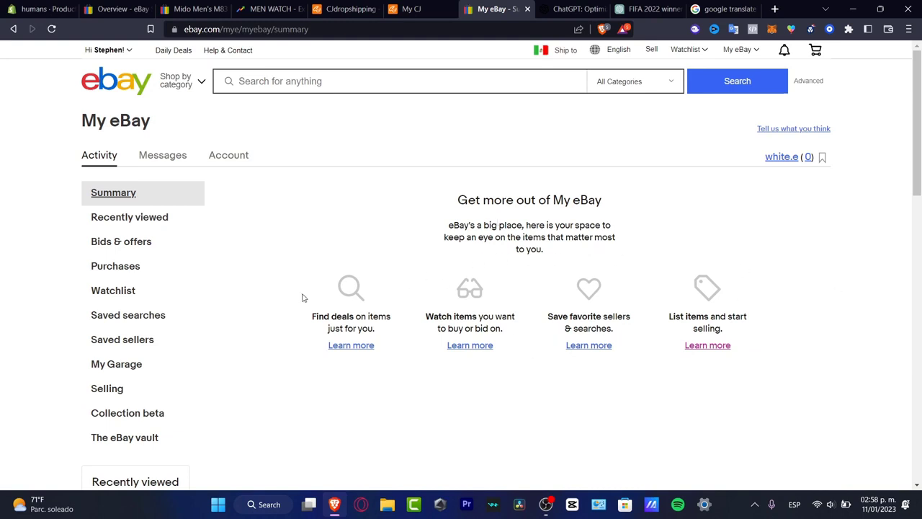
pyautogui.moveTo(152, 120); pyautogui.dragTo(106, 121)
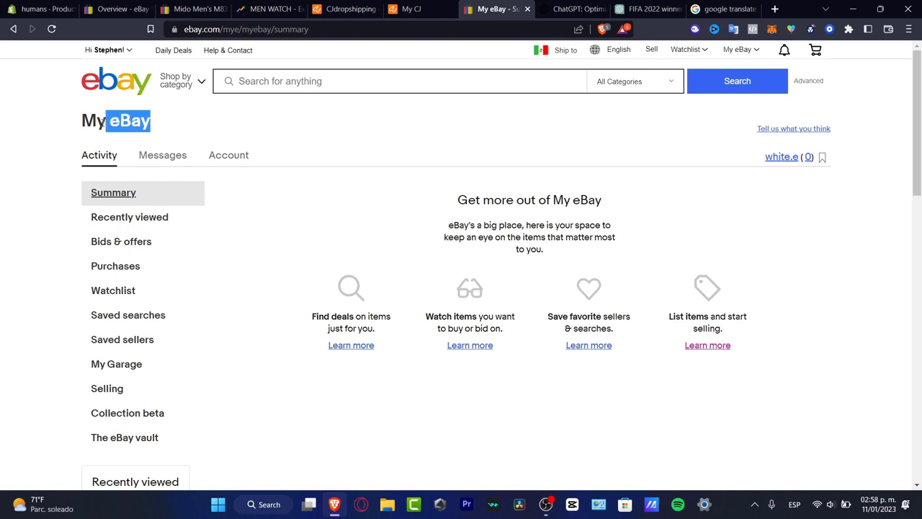
pyautogui.click(106, 392)
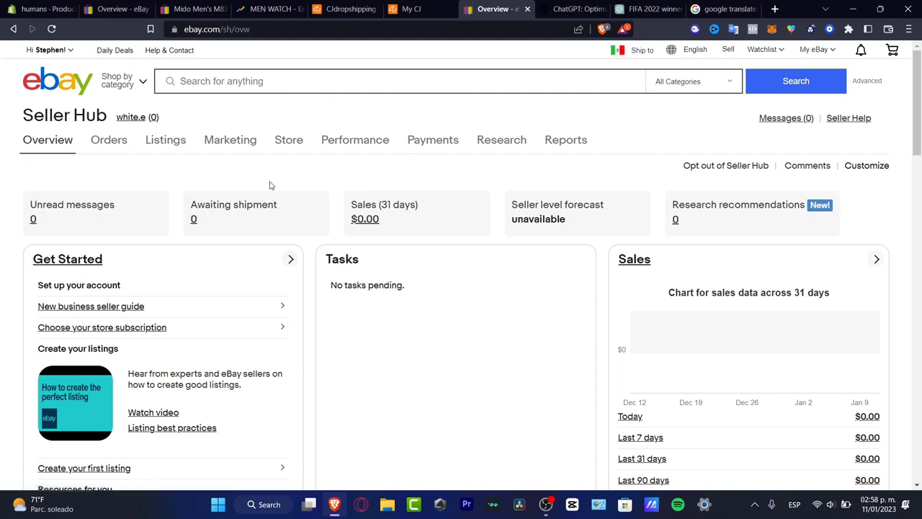
pyautogui.click(289, 142)
pyautogui.click(512, 143)
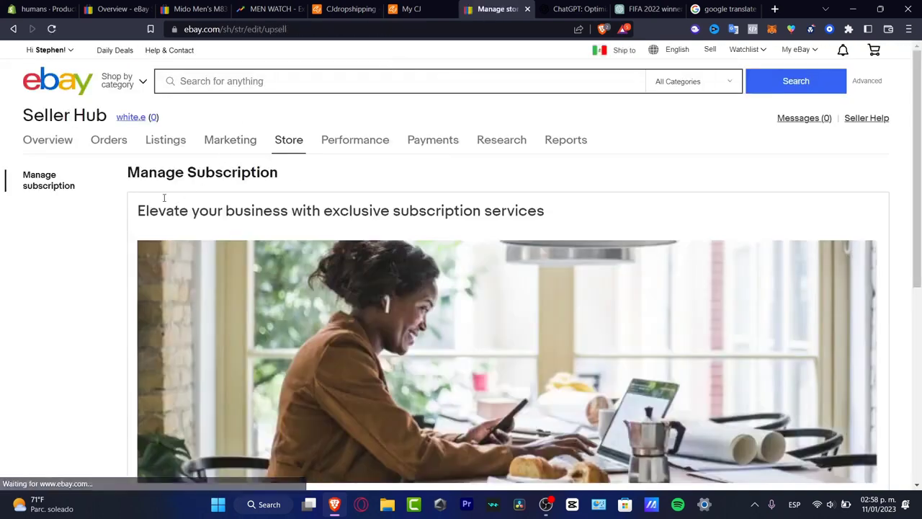
pyautogui.scroll(-5, 457, 189)
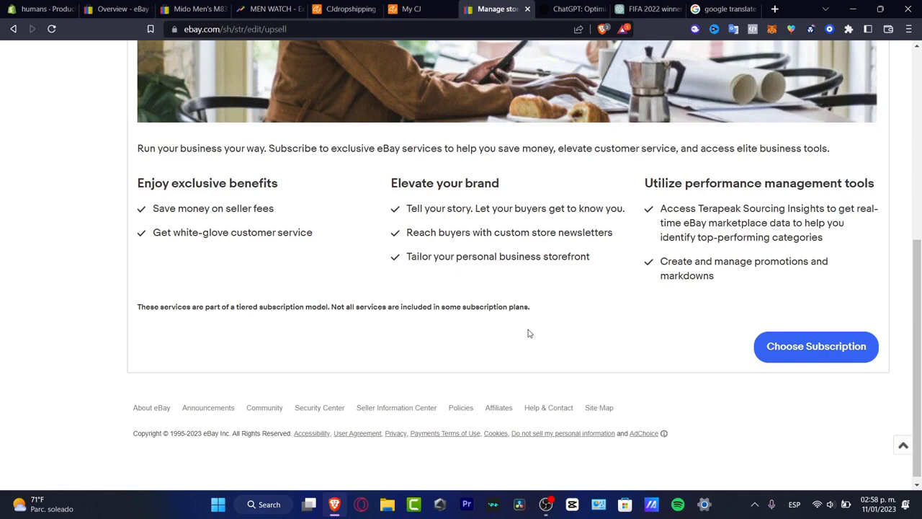
# Search Google in a new browser tab for "translate a listing from ebay into another language".
pyautogui.click(776, 7)
pyautogui.write('tranl')
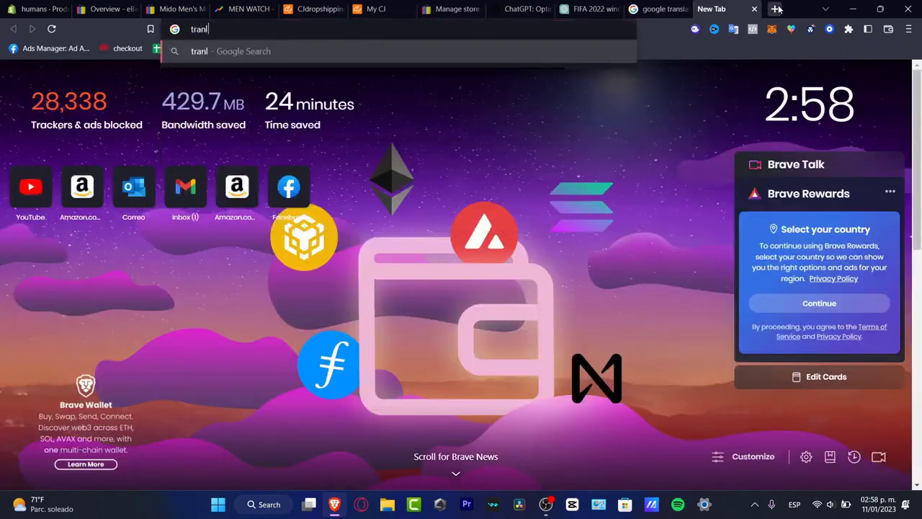
pyautogui.press('BackSpace')
pyautogui.write('slate a listing from ebay into another languag')
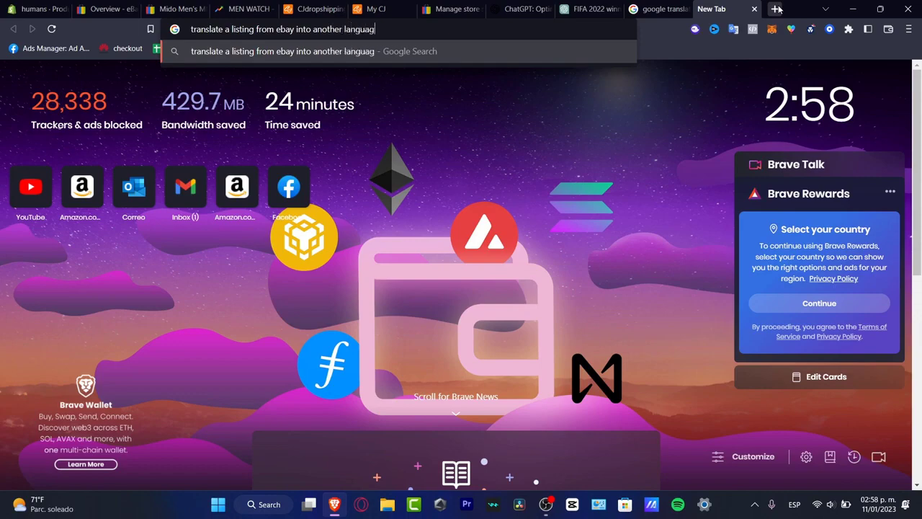
pyautogui.write('e')
pyautogui.press('Return')
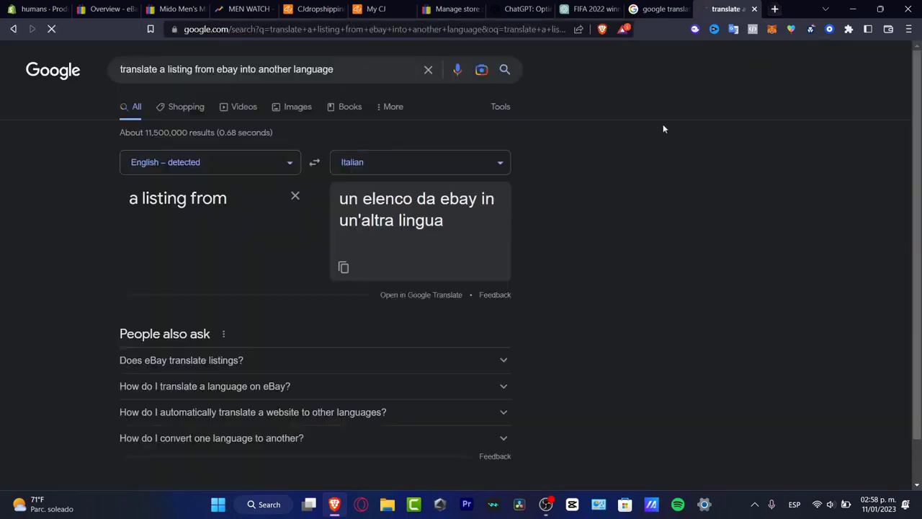
# Open the eBay Community result "How can I translate a sales listing to English?" and read the reply's translation advice.
pyautogui.scroll(-5, 588, 225)
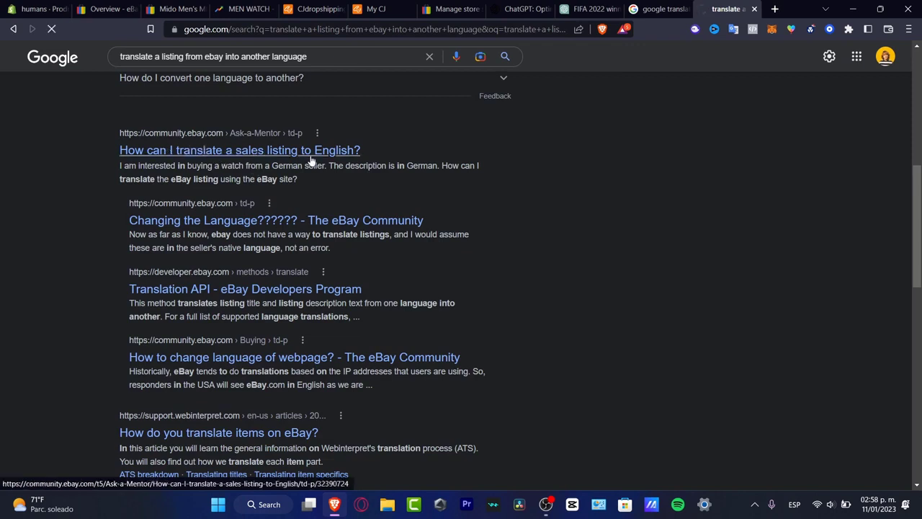
pyautogui.moveTo(387, 167); pyautogui.dragTo(441, 167)
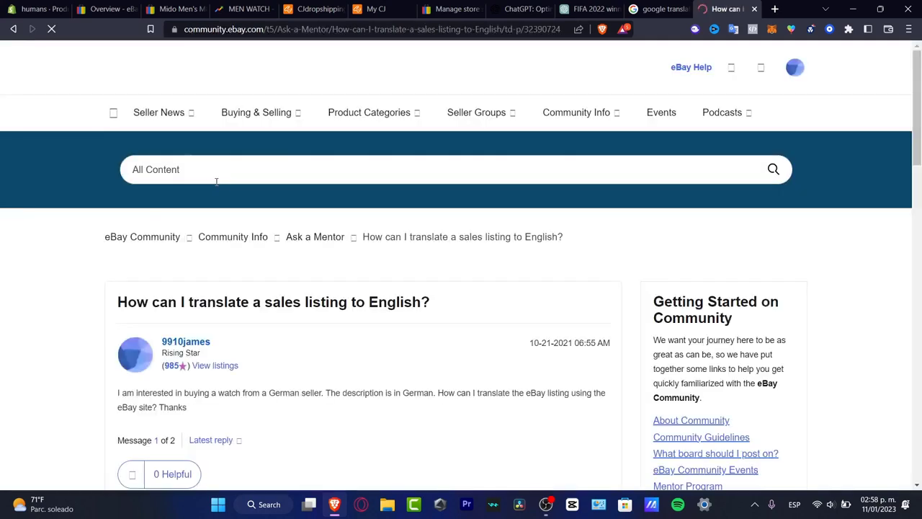
pyautogui.scroll(-5, 555, 198)
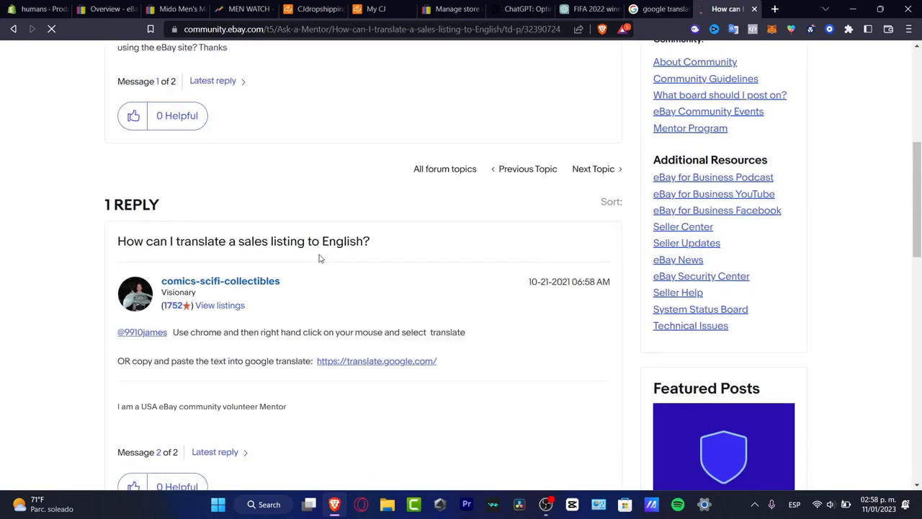
pyautogui.moveTo(244, 332); pyautogui.dragTo(404, 379)
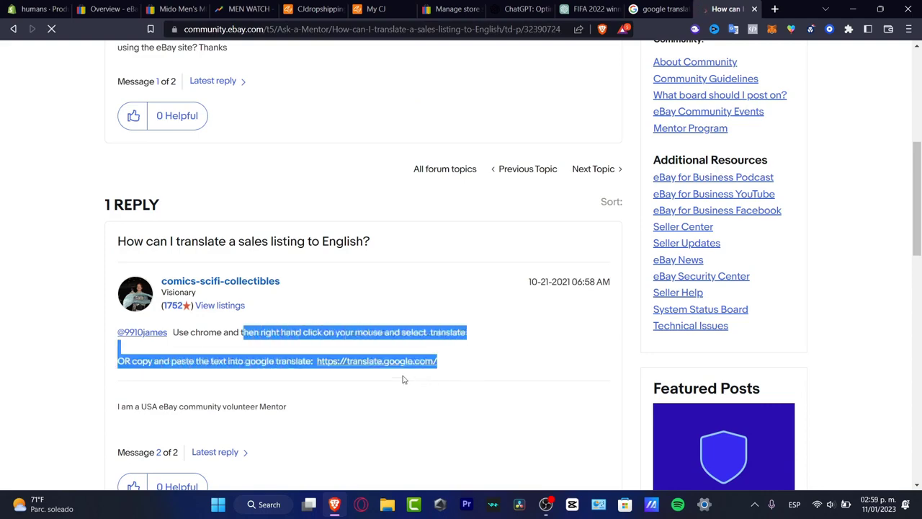
pyautogui.scroll(-2, 489, 339)
pyautogui.scroll(-2, 490, 339)
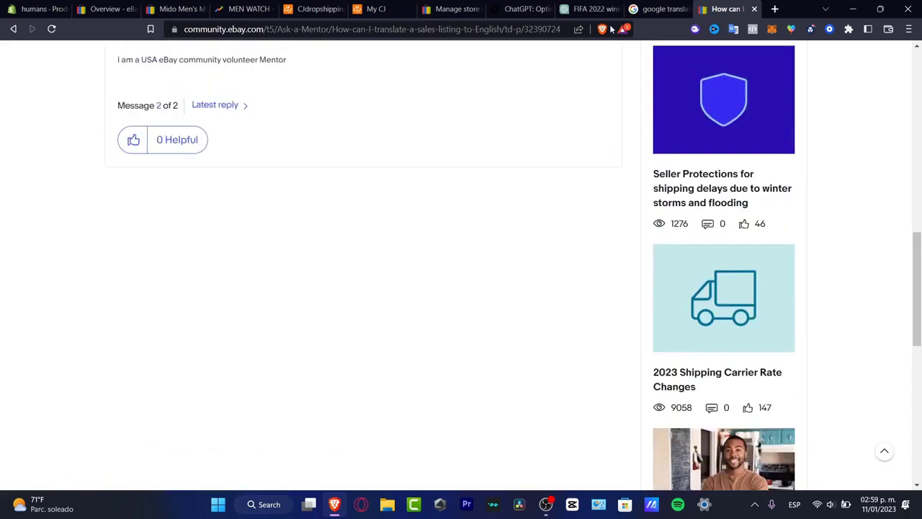
pyautogui.scroll(2, 490, 339)
# Review the ChatGPT conversation with the Italian translation of the product title, and return to the CJdropshipping listing.
pyautogui.click(541, 14)
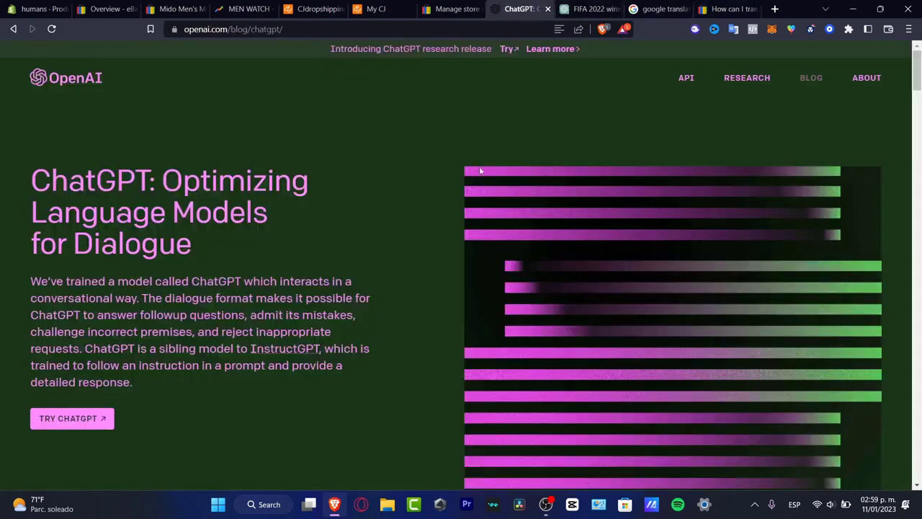
pyautogui.click(593, 9)
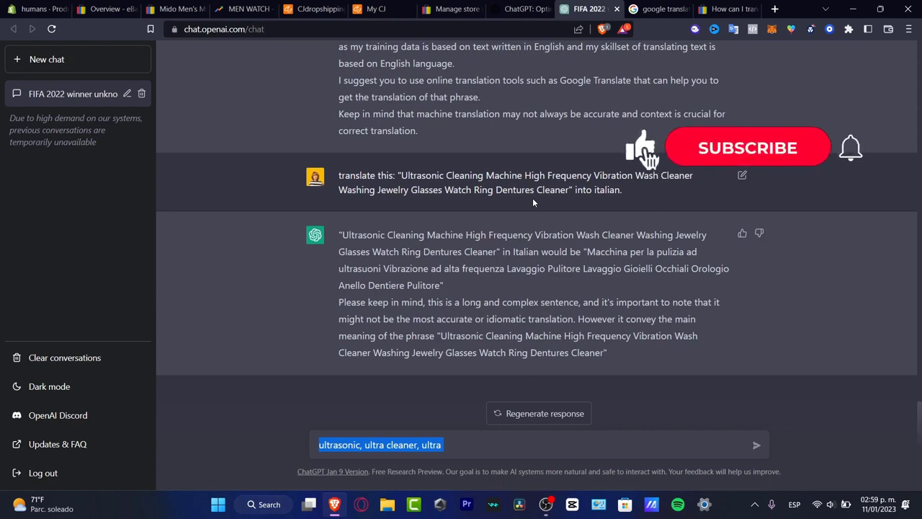
pyautogui.click(394, 9)
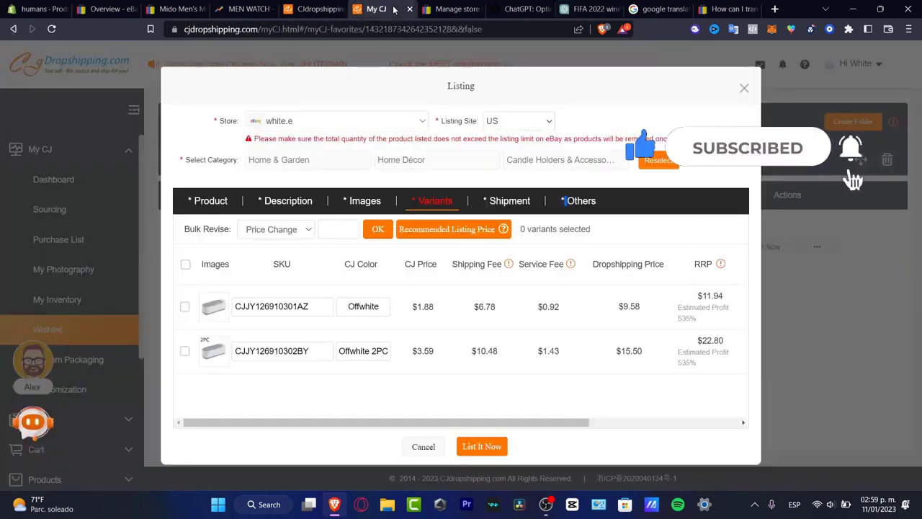